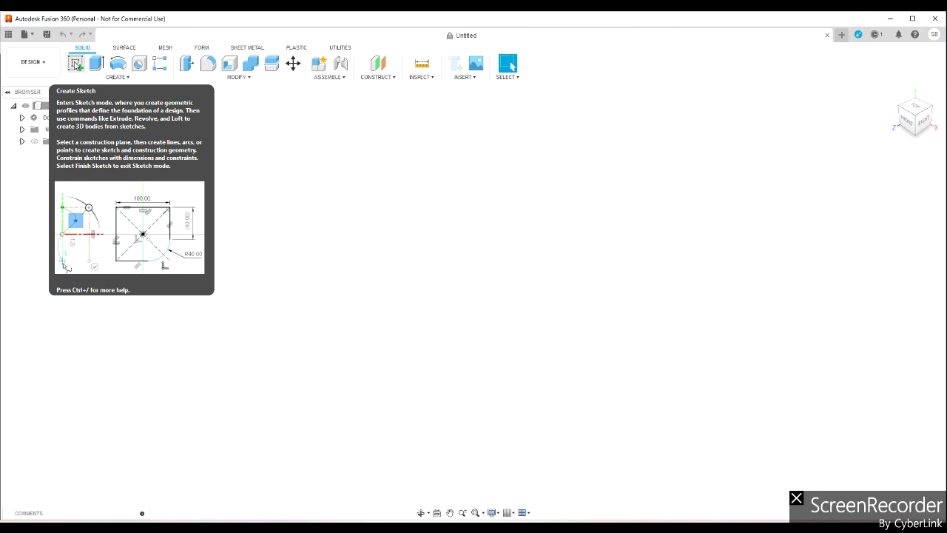
# Start a sketch on the horizontal origin plane and begin a circumscribed polygon centred on the origin
pyautogui.click(76, 66)
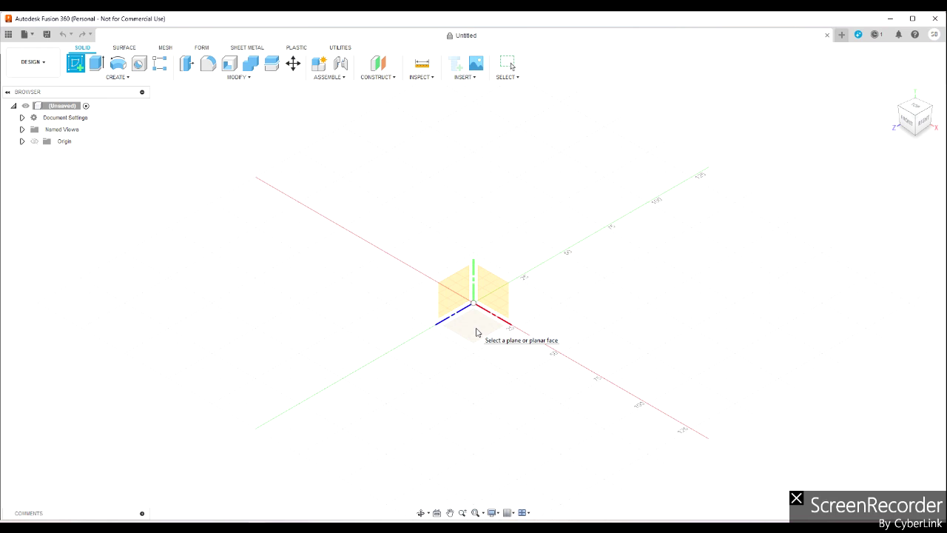
pyautogui.click(477, 331)
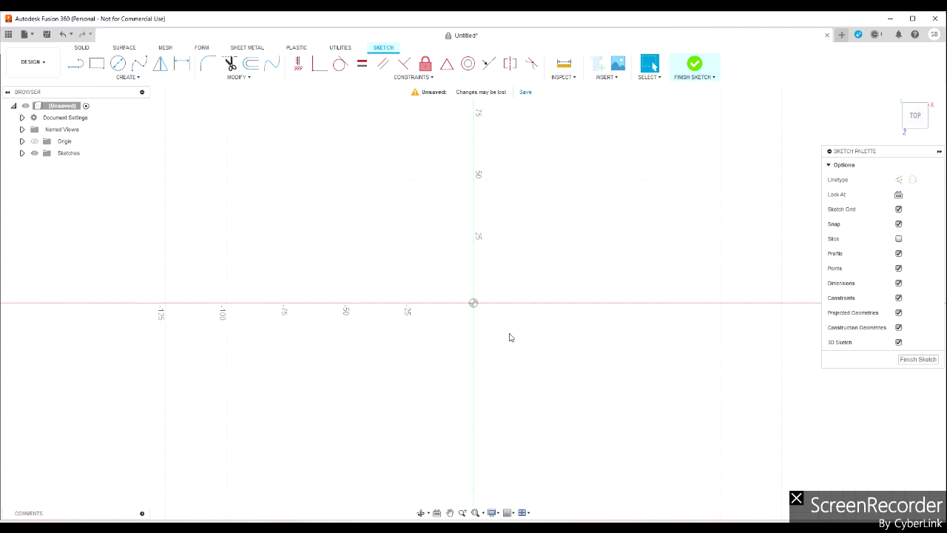
pyautogui.click(132, 79)
pyautogui.moveTo(94, 132)
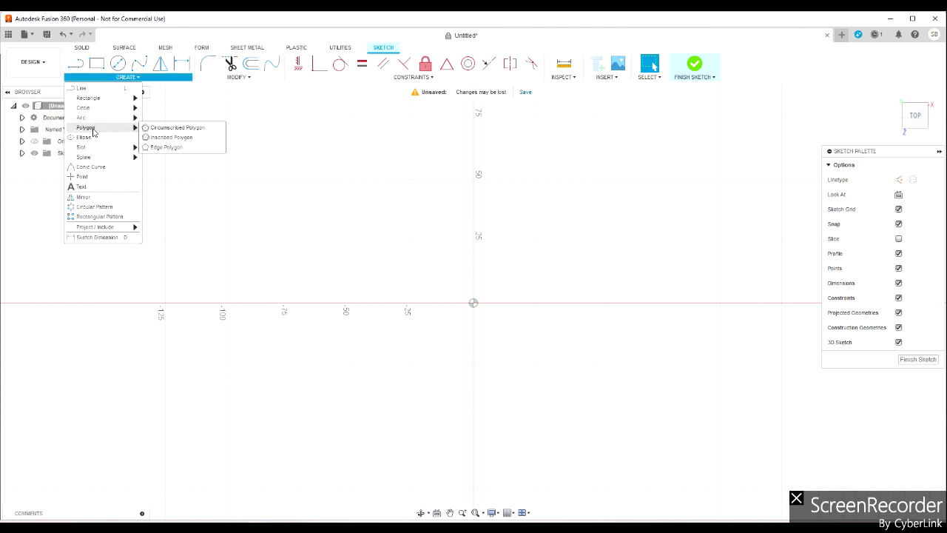
pyautogui.click(172, 129)
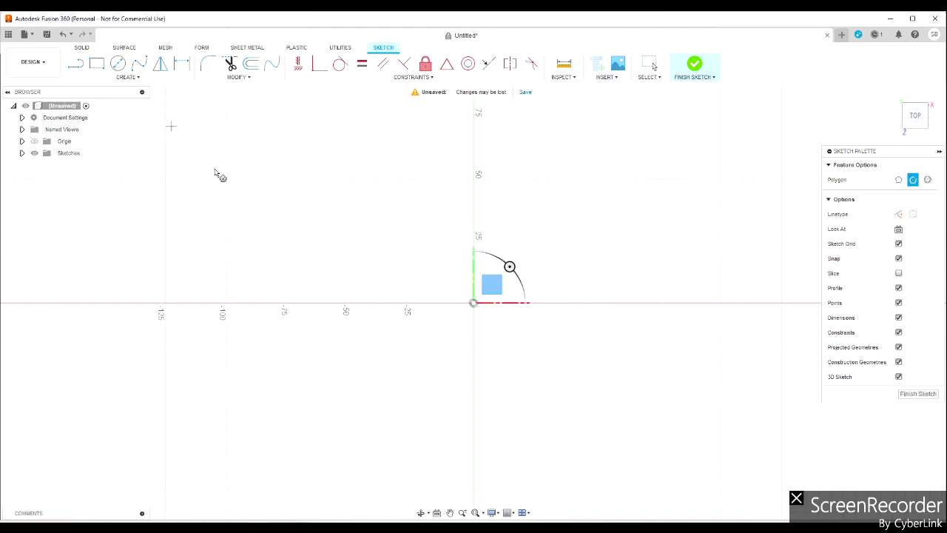
pyautogui.click(474, 302)
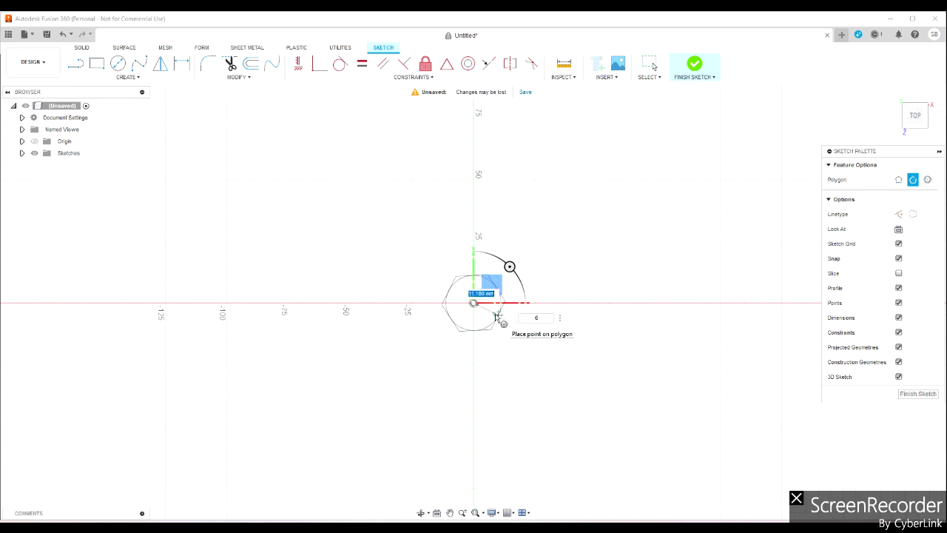
# Try side counts of 8 and 3 for the polygon
pyautogui.press('Tab')
pyautogui.write('8')
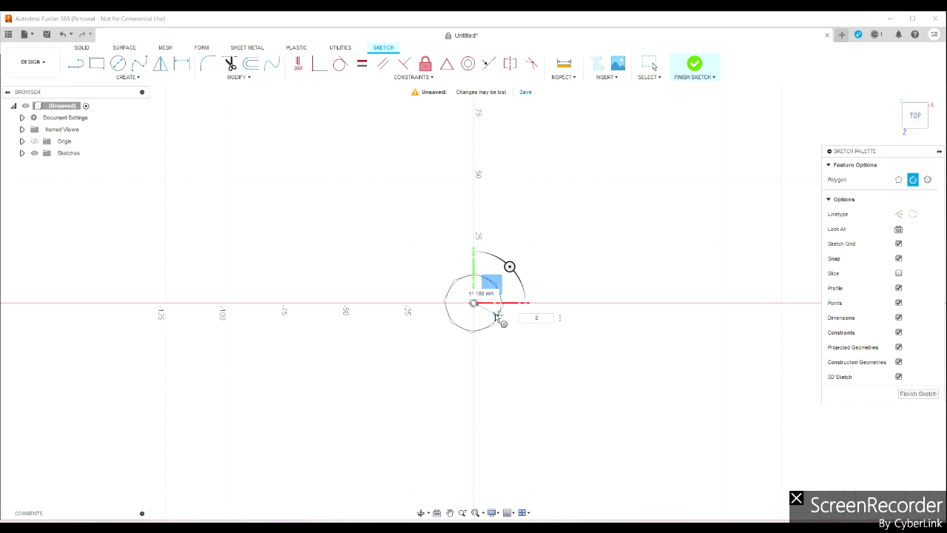
pyautogui.write('3')
pyautogui.press('BackSpace')
pyautogui.press('BackSpace')
pyautogui.write('3')
pyautogui.press('Tab')
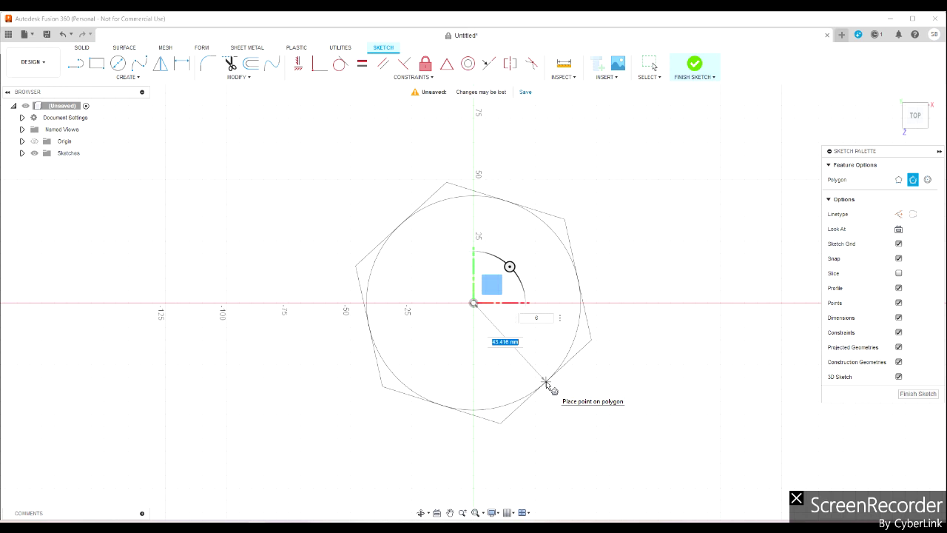
# Place the six-sided polygon with a 3.3 mm radius and two edges parallel to the horizontal axis, and finish the sketch
pyautogui.write('3.3')
pyautogui.press('Tab')
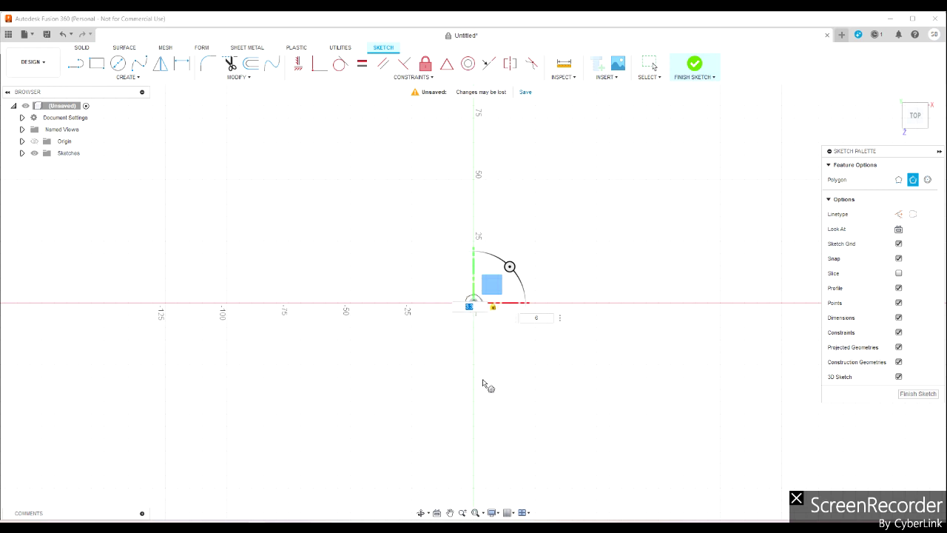
pyautogui.scroll(5, 480, 339)
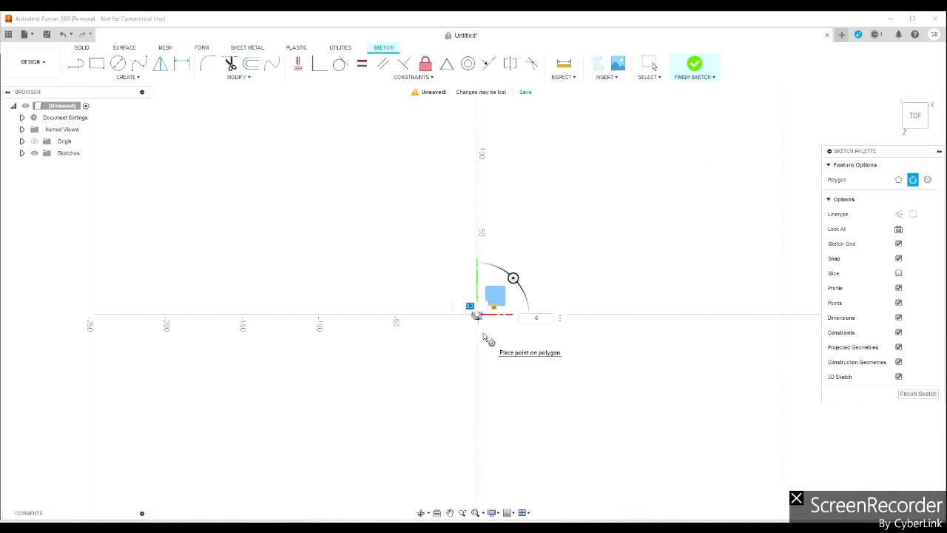
pyautogui.scroll(2, 455, 302)
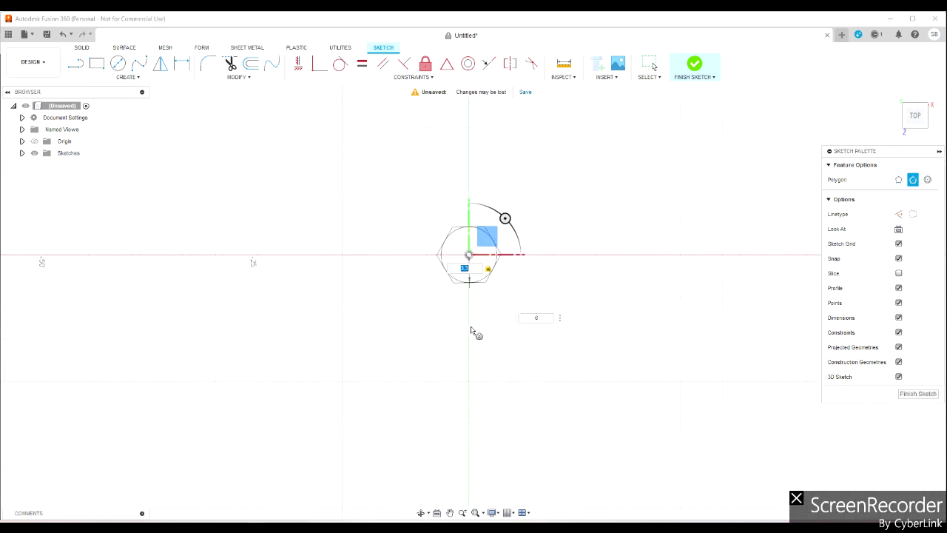
pyautogui.scroll(5, 474, 315)
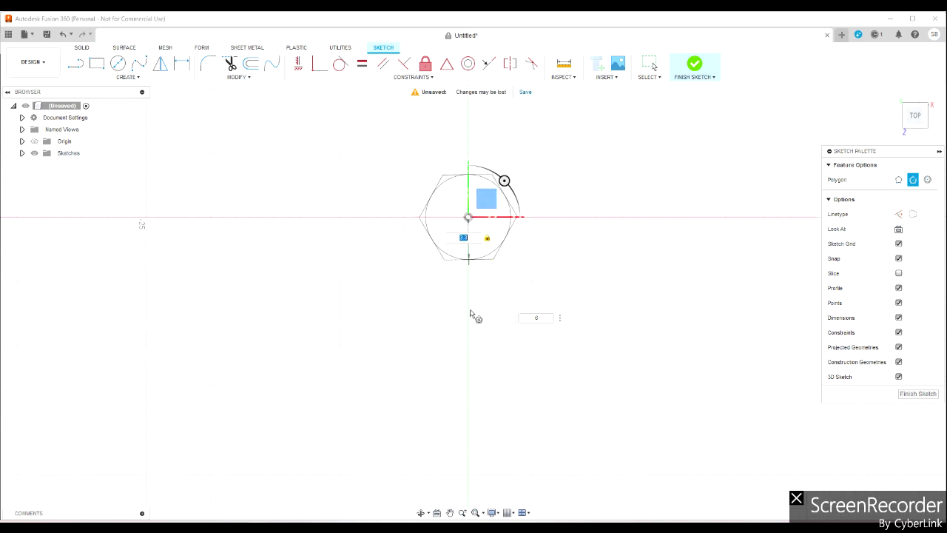
pyautogui.click(468, 257)
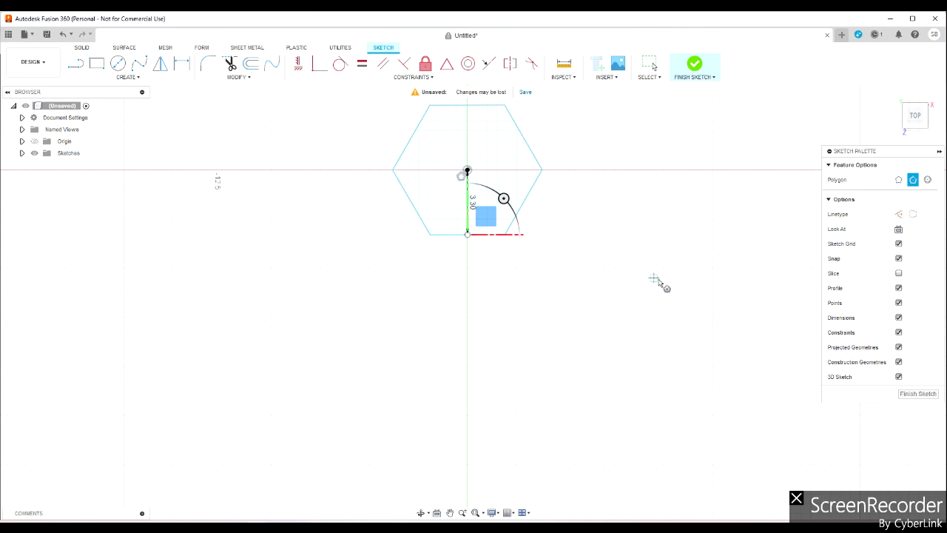
pyautogui.click(917, 394)
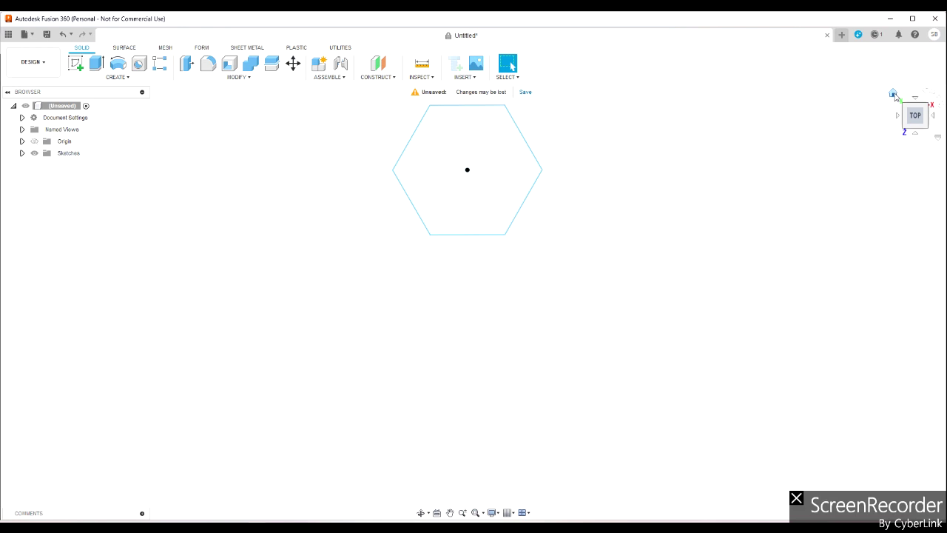
# Start a second sketch on the same horizontal origin plane as the hexagon
pyautogui.click(893, 94)
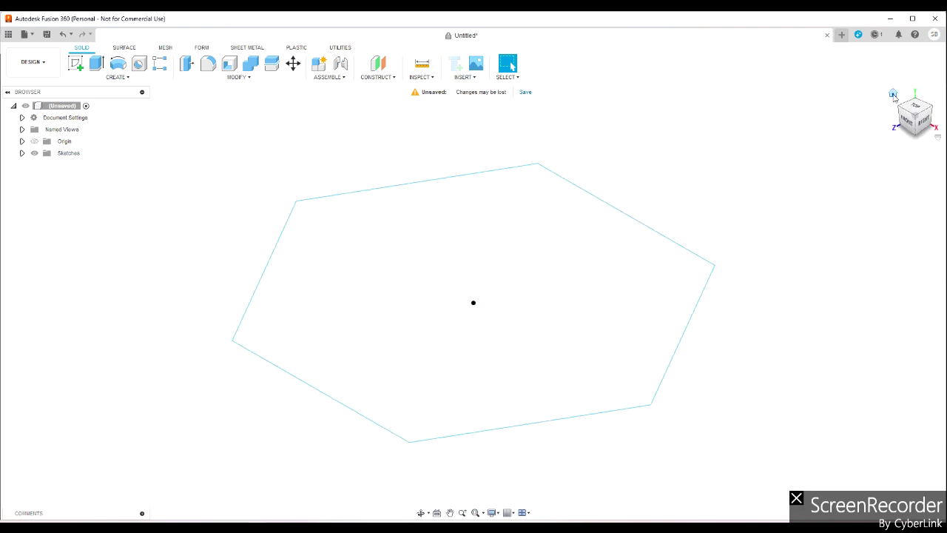
pyautogui.scroll(3, 526, 281)
pyautogui.scroll(-5, 526, 281)
pyautogui.scroll(-3, 528, 283)
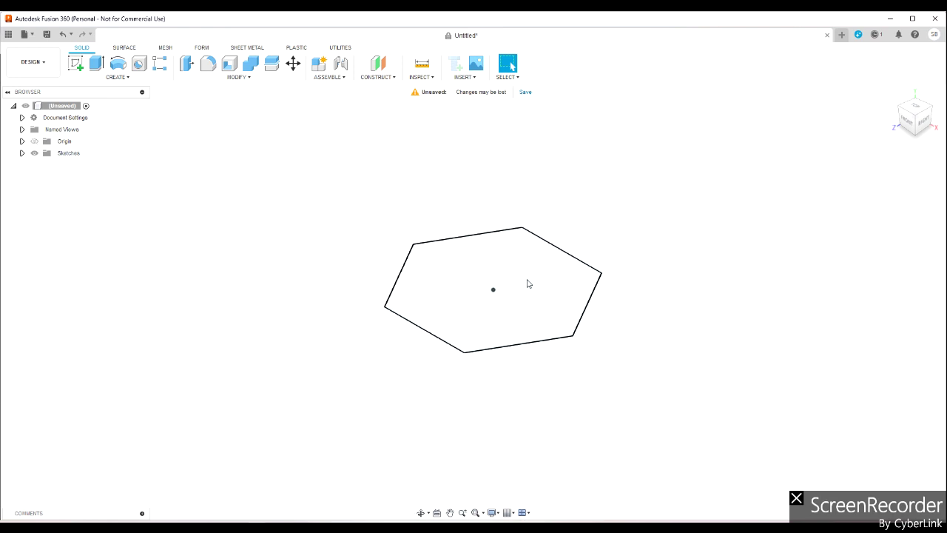
pyautogui.scroll(2, 527, 283)
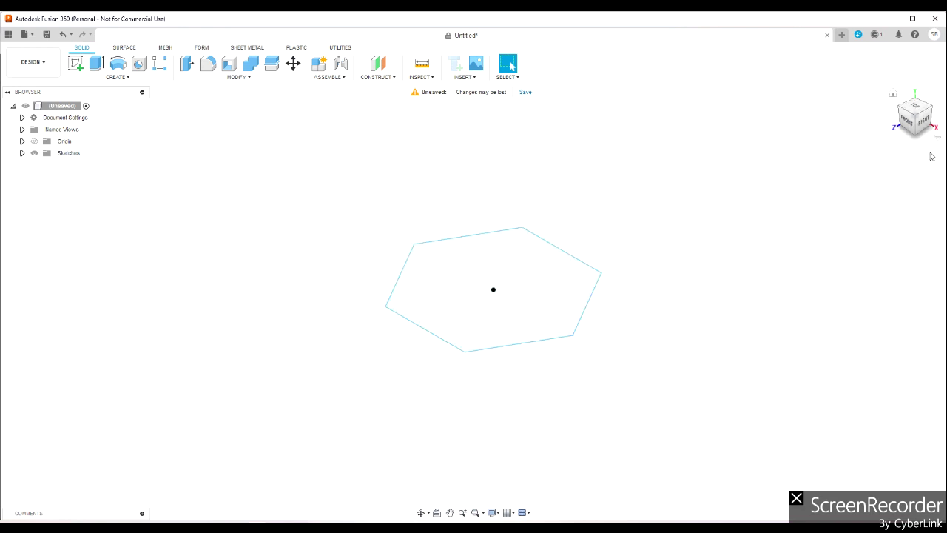
pyautogui.moveTo(917, 120)
pyautogui.mouseDown()
pyautogui.moveTo(904, 67)
pyautogui.moveTo(914, 110)
pyautogui.moveTo(902, 113)
pyautogui.moveTo(900, 84)
pyautogui.moveTo(923, 126)
pyautogui.mouseUp()
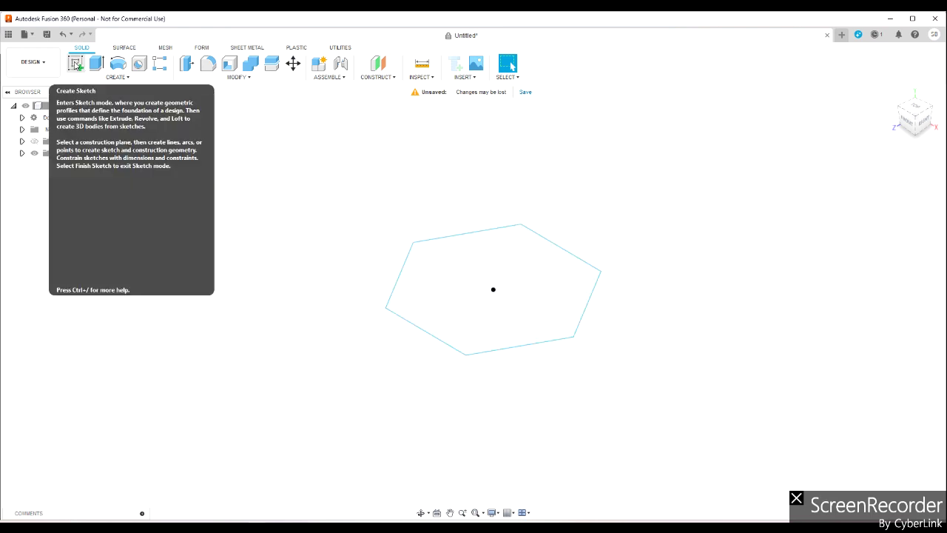
pyautogui.click(76, 65)
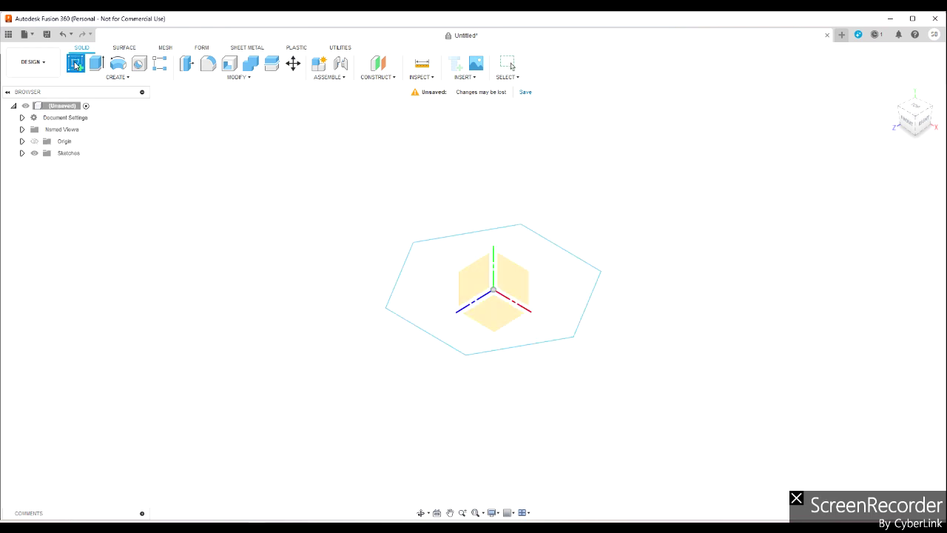
pyautogui.click(494, 317)
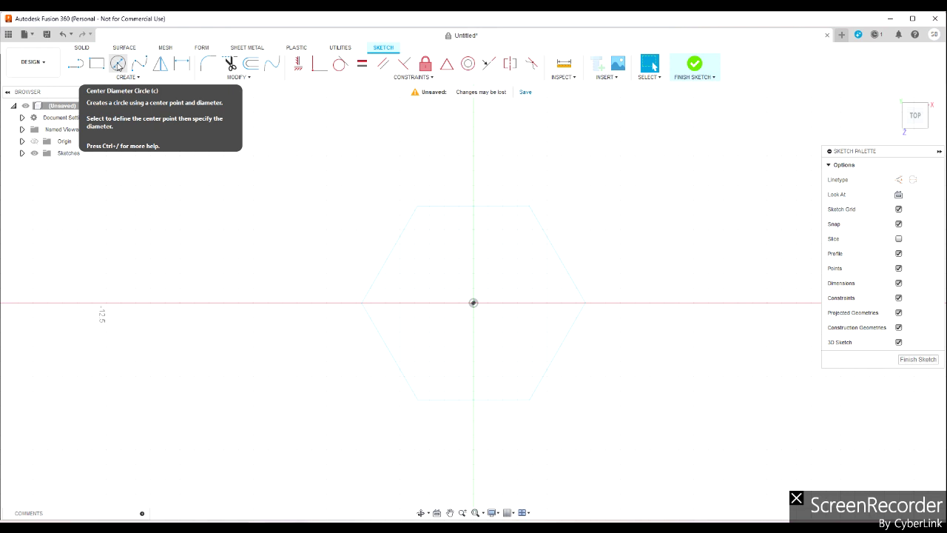
# Draw a center diameter circle of 10 mm centred on the origin around the hexagon
pyautogui.click(134, 78)
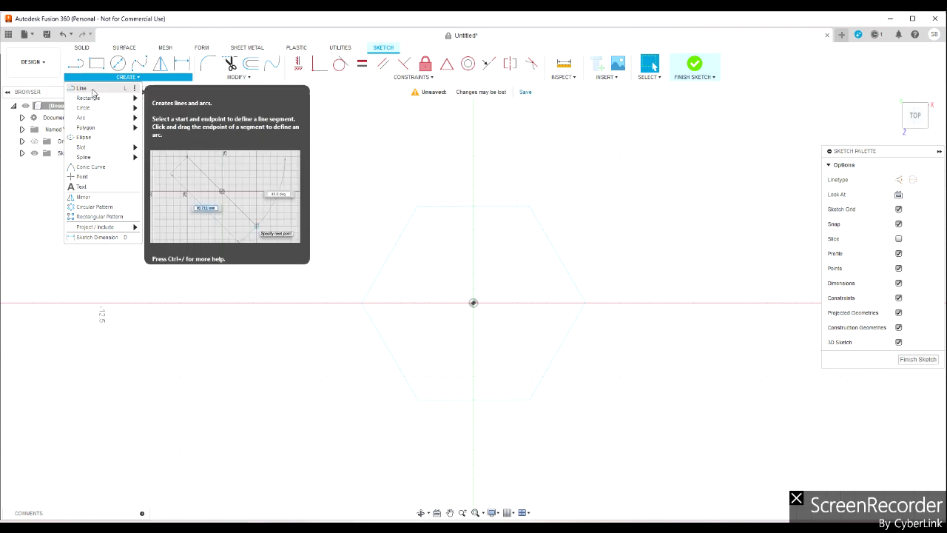
pyautogui.moveTo(92, 108)
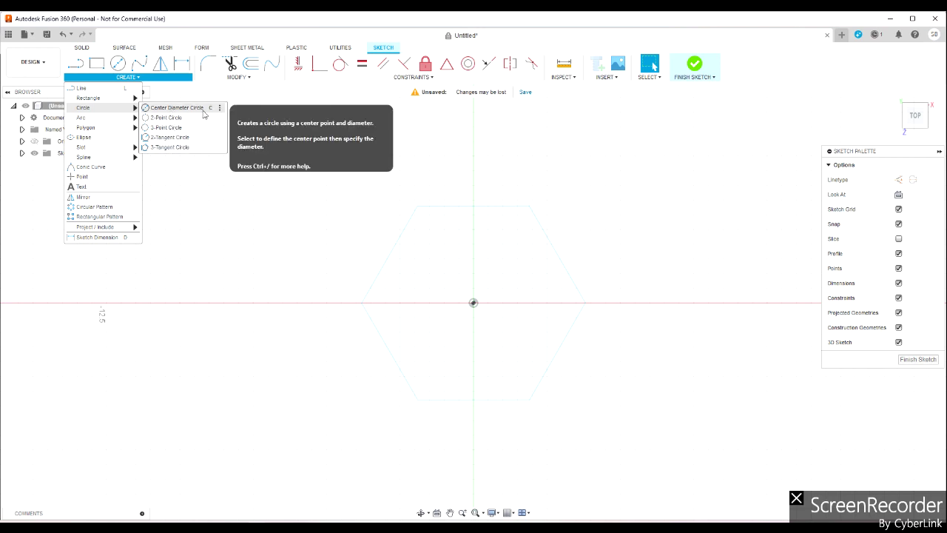
pyautogui.click(176, 110)
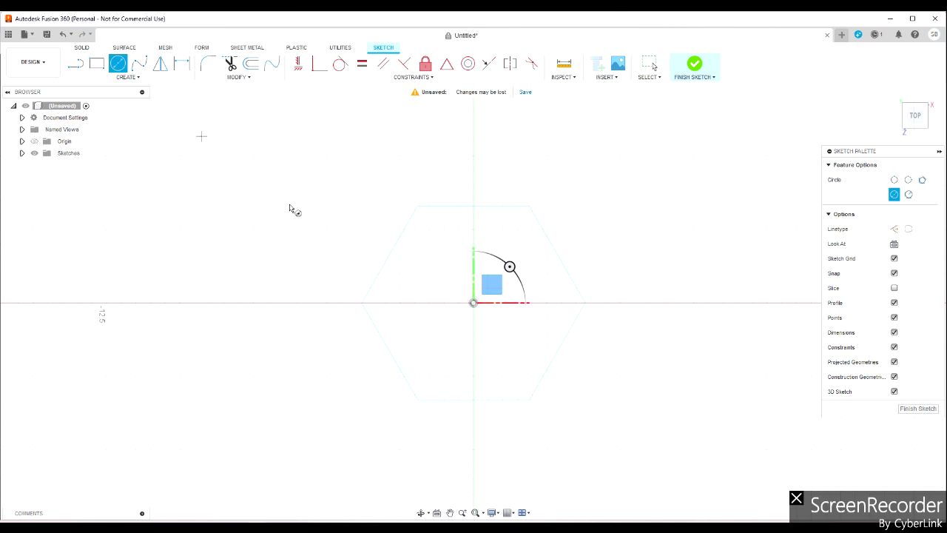
pyautogui.click(474, 304)
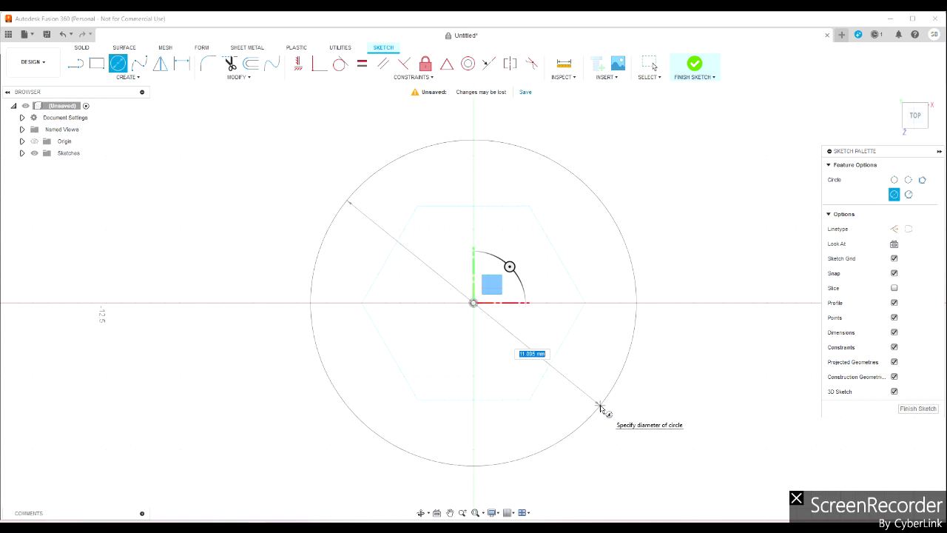
pyautogui.write('10')
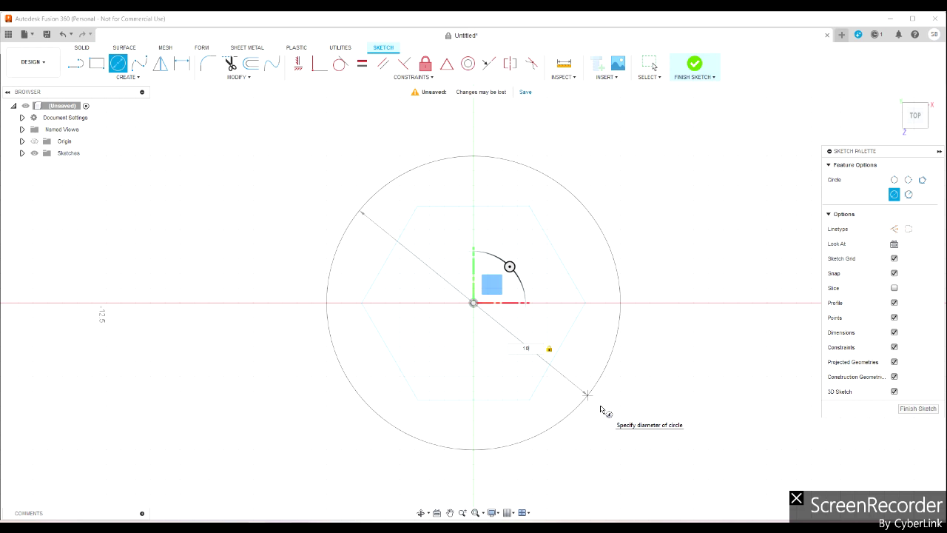
pyautogui.press('Return')
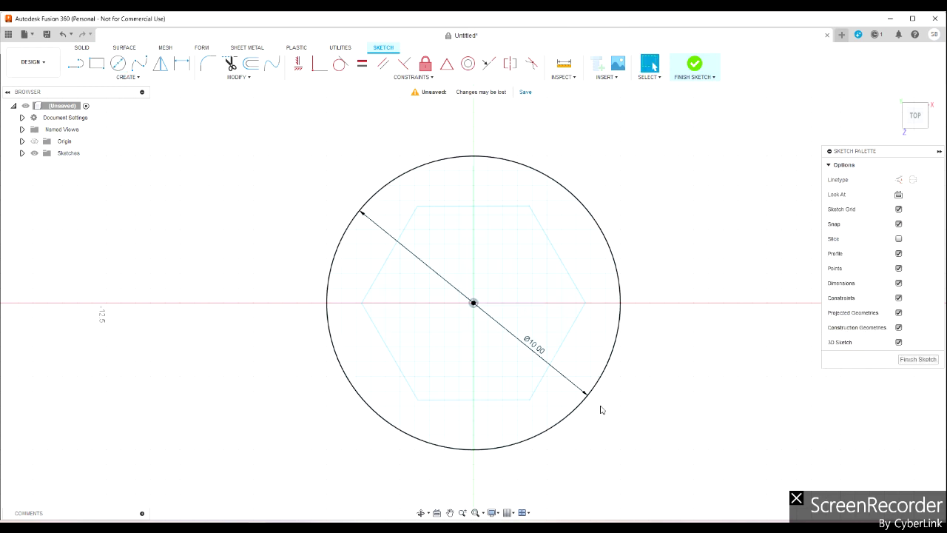
# Set the circle's diameter to 12 mm
pyautogui.doubleClick(534, 346)
pyautogui.write('12')
pyautogui.press('Return')
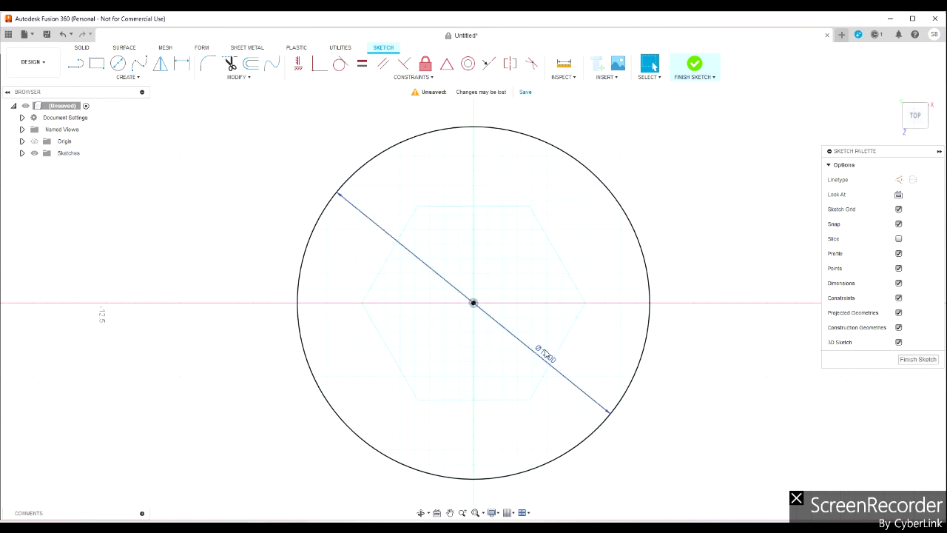
# Set the circle's diameter back to 10 mm and finish the sketch
pyautogui.doubleClick(543, 356)
pyautogui.press('BackSpace')
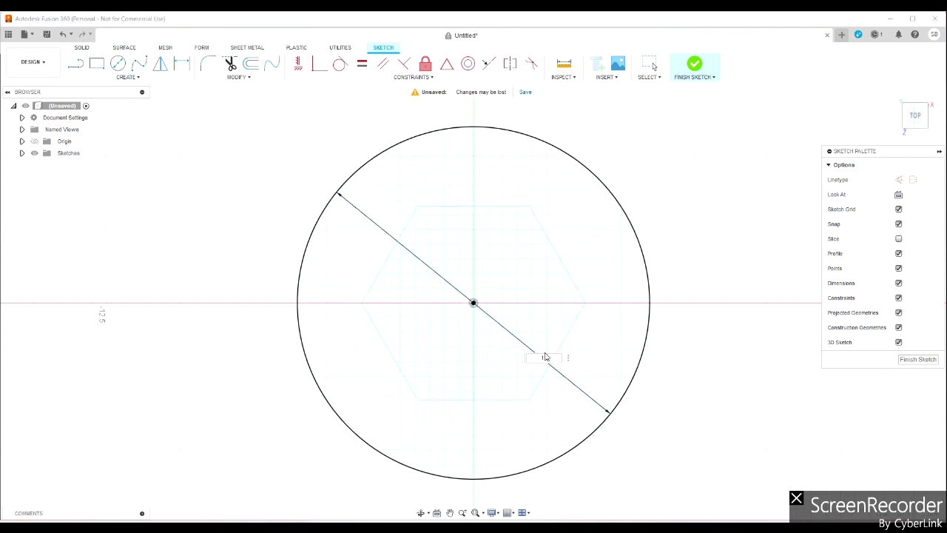
pyautogui.click(922, 361)
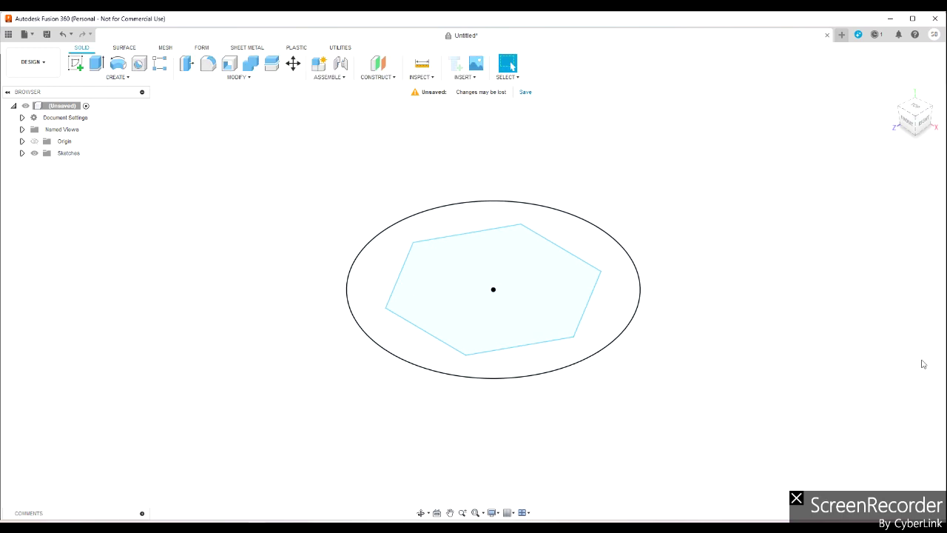
# Extrude the full circle profile, including the hexagon area, 10 mm upward as a new body
pyautogui.moveTo(473, 303)
pyautogui.keyDown('shift'); pyautogui.mouseDown(button='middle')
pyautogui.moveTo(477, 270)
pyautogui.moveTo(473, 299)
pyautogui.mouseUp(button='middle'); pyautogui.keyUp('shift')
pyautogui.click(892, 94)
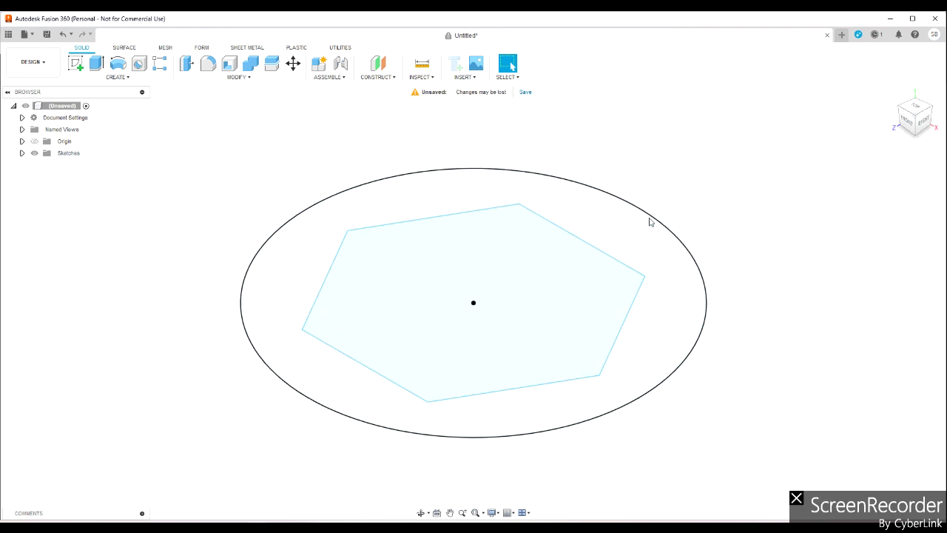
pyautogui.scroll(-2, 621, 219)
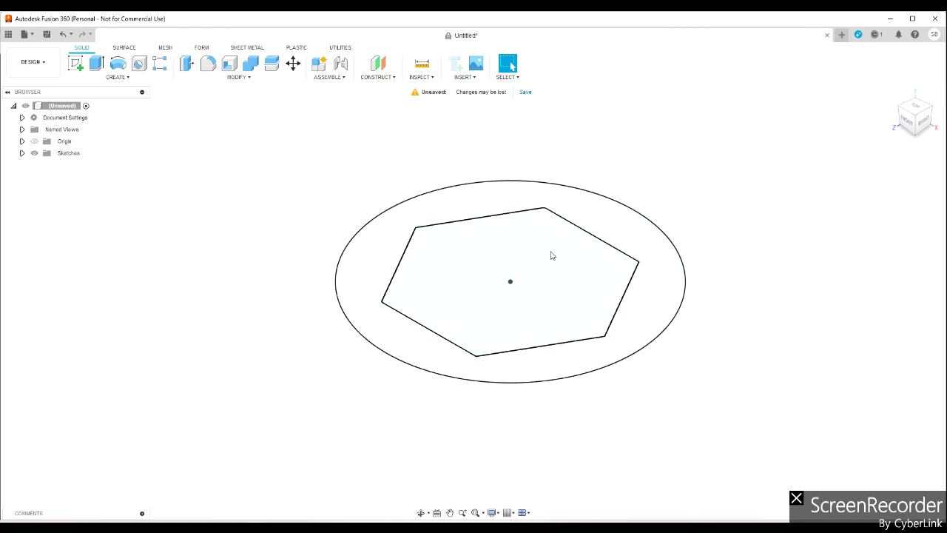
pyautogui.click(528, 320)
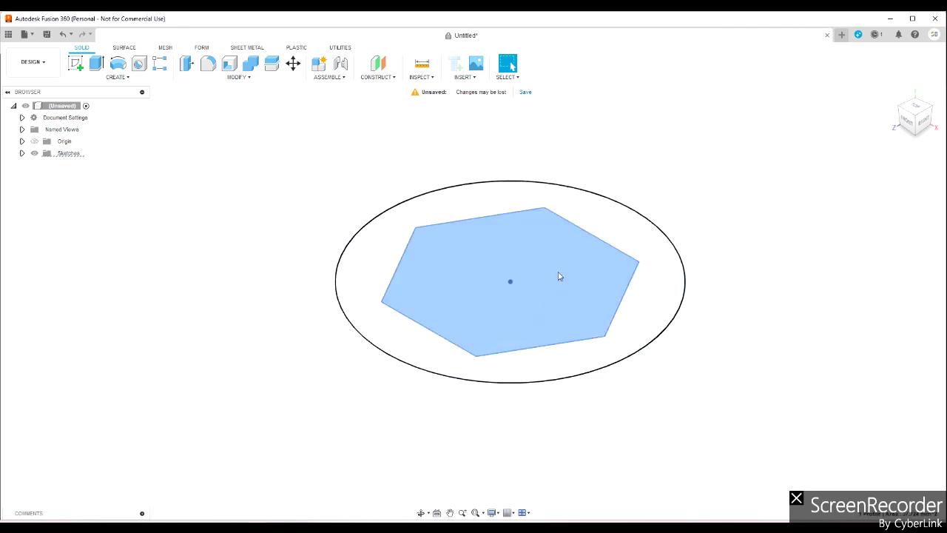
pyautogui.click(651, 313)
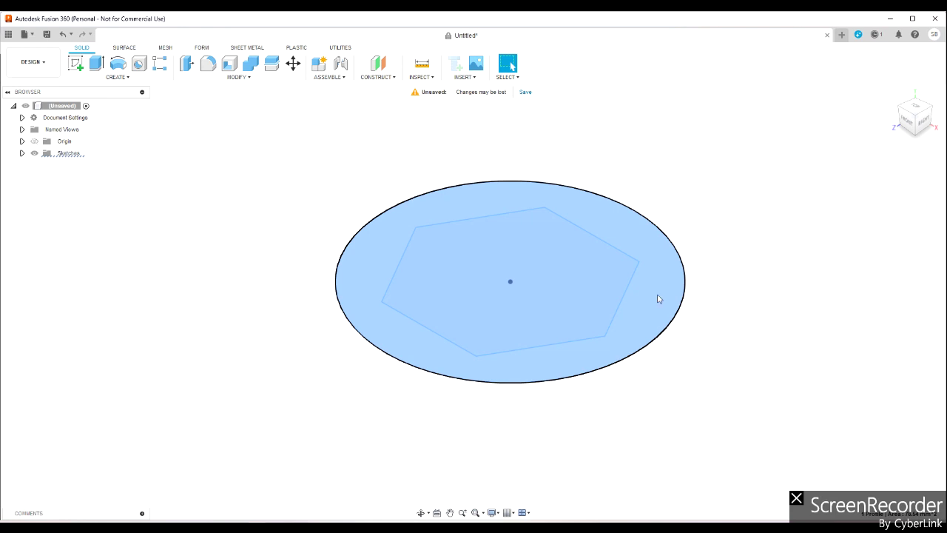
pyautogui.keyDown('shift'); pyautogui.click(449, 322); pyautogui.keyUp('shift')
pyautogui.press('e')
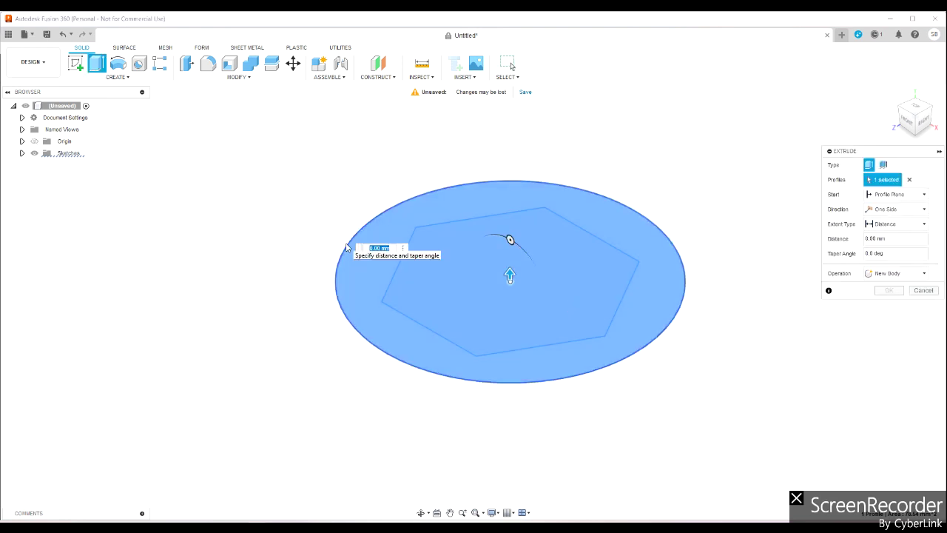
pyautogui.moveTo(510, 276); pyautogui.dragTo(510, 173)
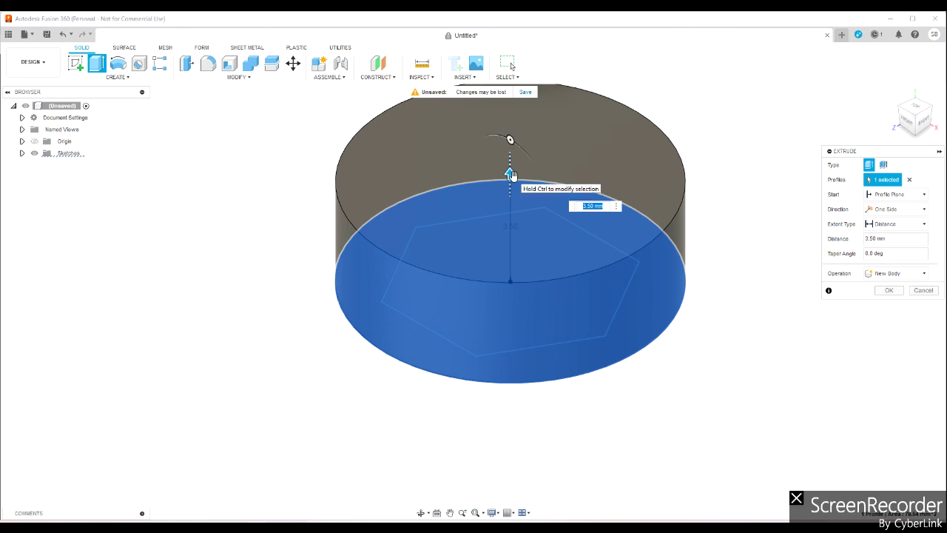
pyautogui.write('10')
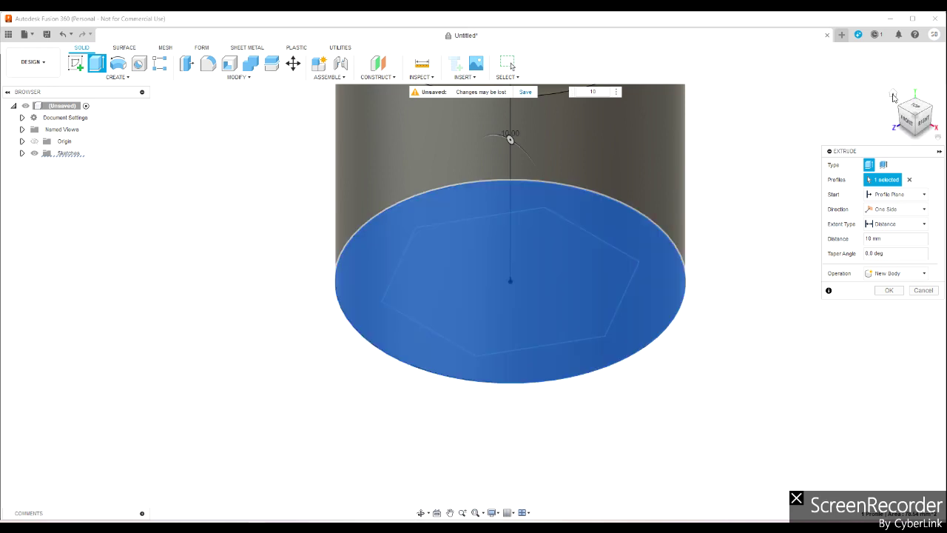
pyautogui.click(892, 95)
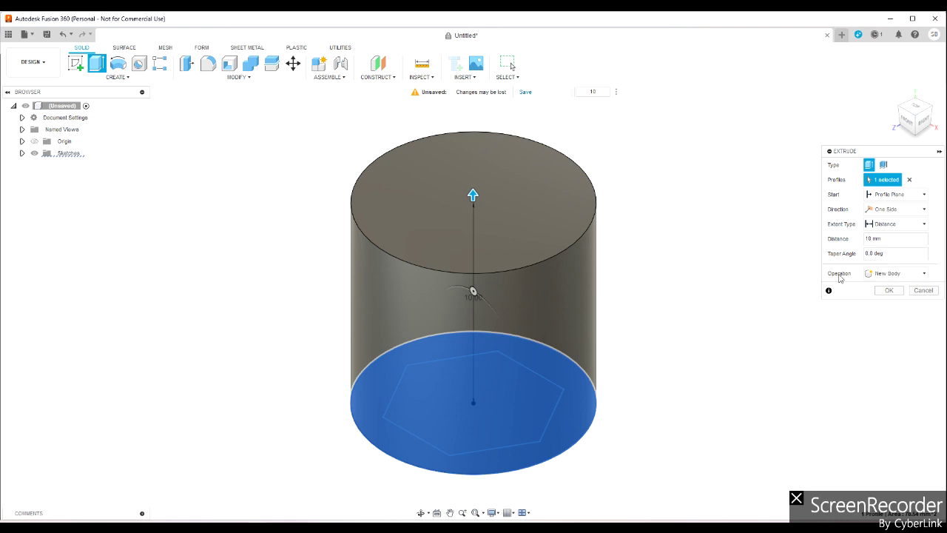
pyautogui.click(924, 274)
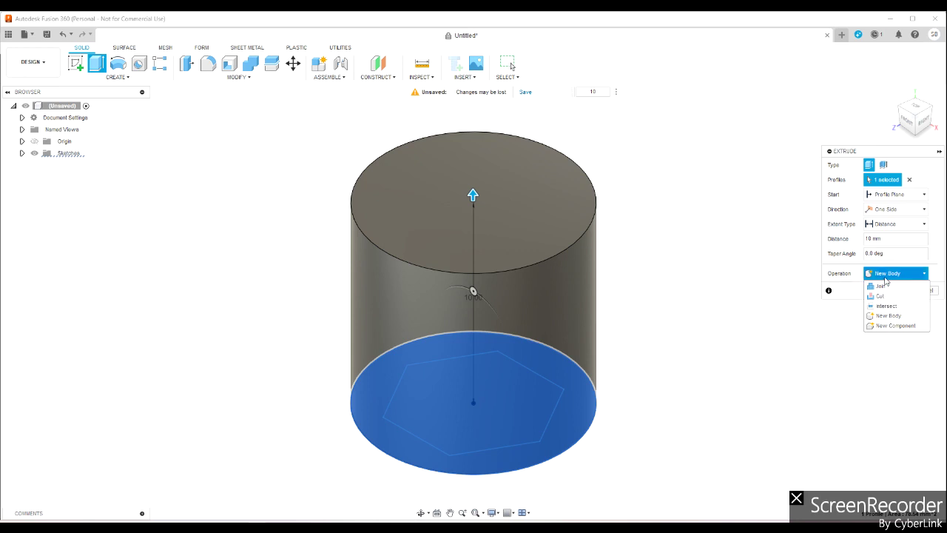
pyautogui.click(886, 276)
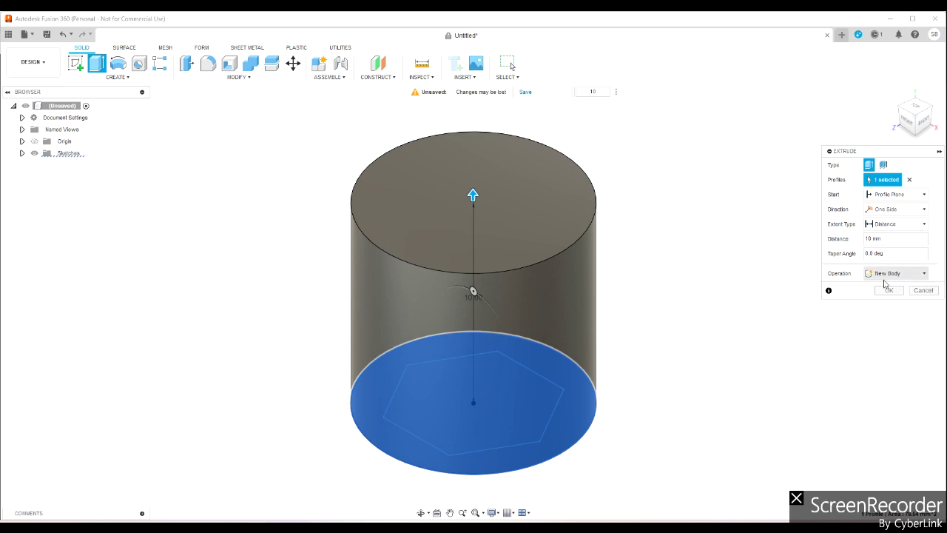
pyautogui.click(892, 293)
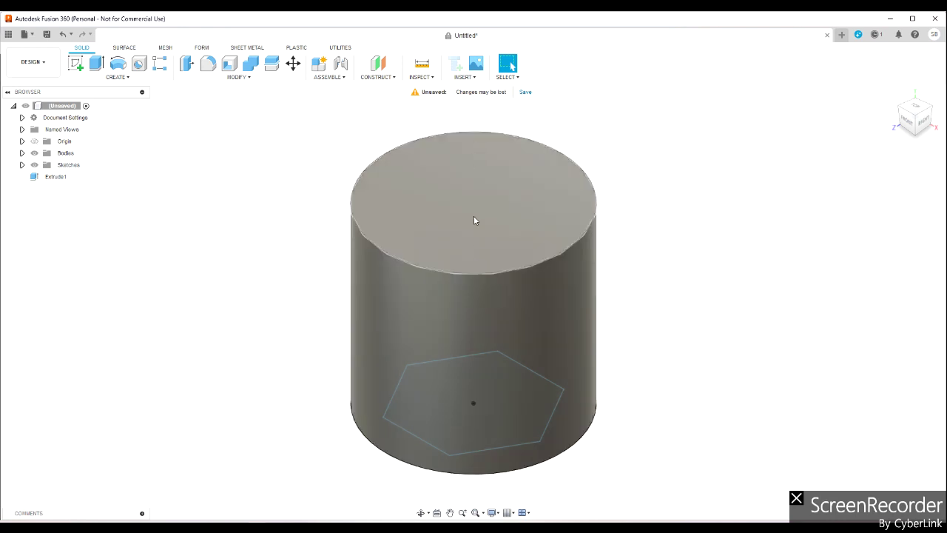
# Start extruding the hexagon profile on the cylinder's underside upward through the body as a cut of about 14 mm
pyautogui.moveTo(917, 119); pyautogui.dragTo(916, 63)
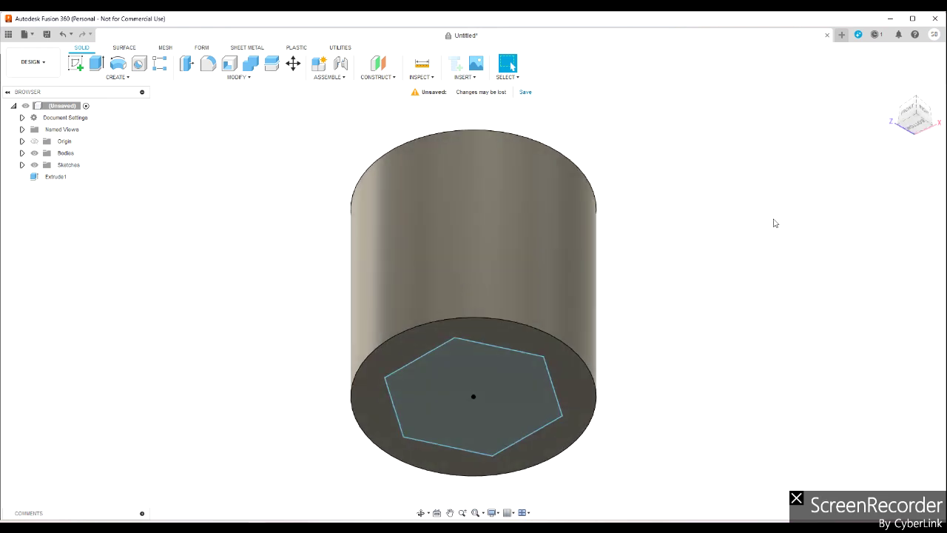
pyautogui.click(502, 381)
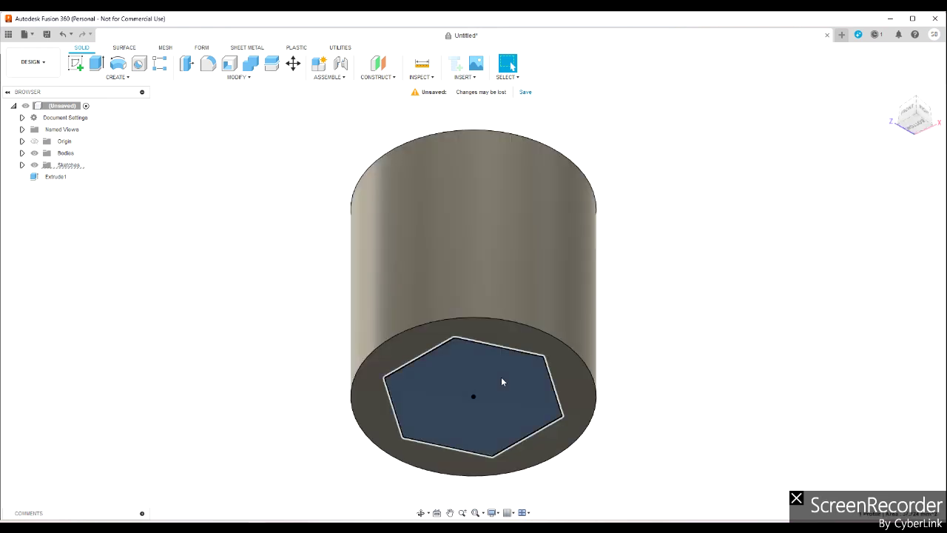
pyautogui.press('e')
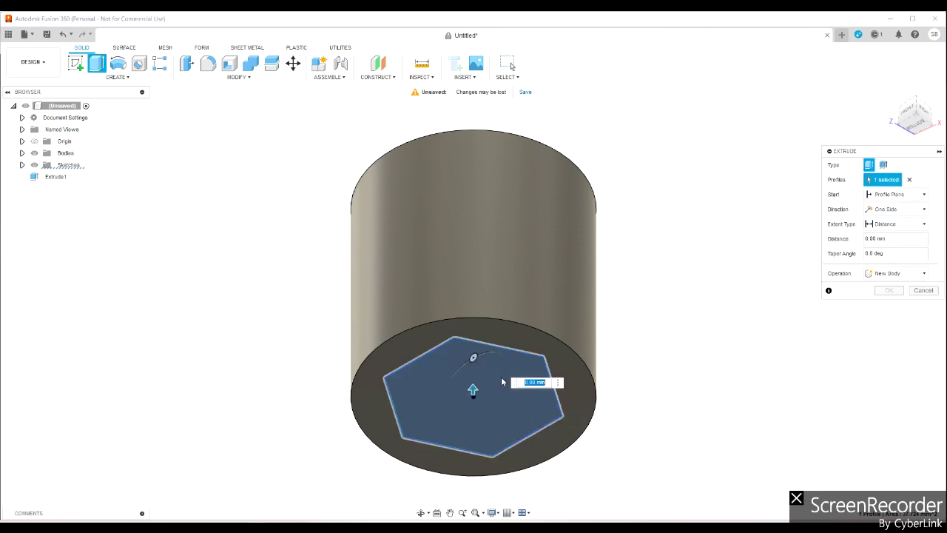
pyautogui.moveTo(474, 387); pyautogui.dragTo(493, 127)
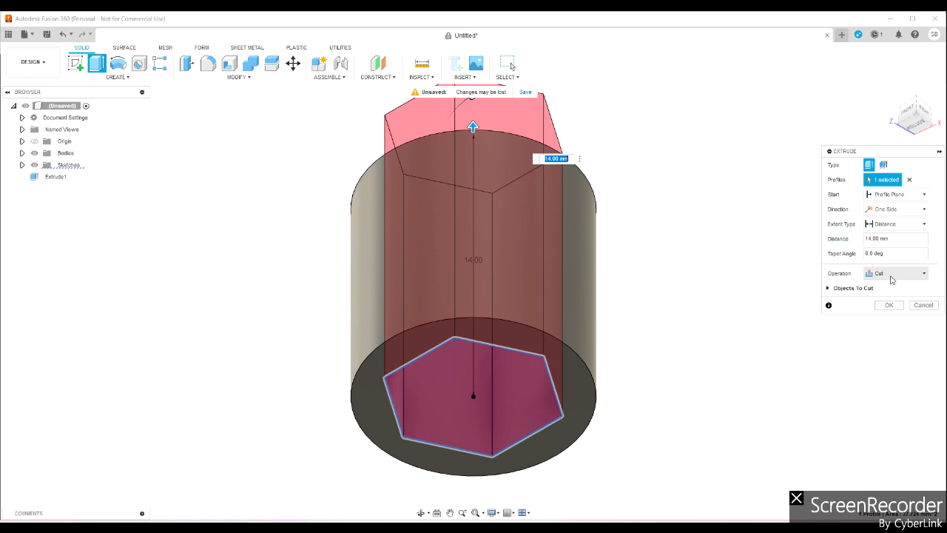
pyautogui.click(939, 125)
pyautogui.moveTo(920, 118)
pyautogui.mouseDown()
pyautogui.moveTo(904, 157)
pyautogui.moveTo(921, 157)
pyautogui.mouseUp()
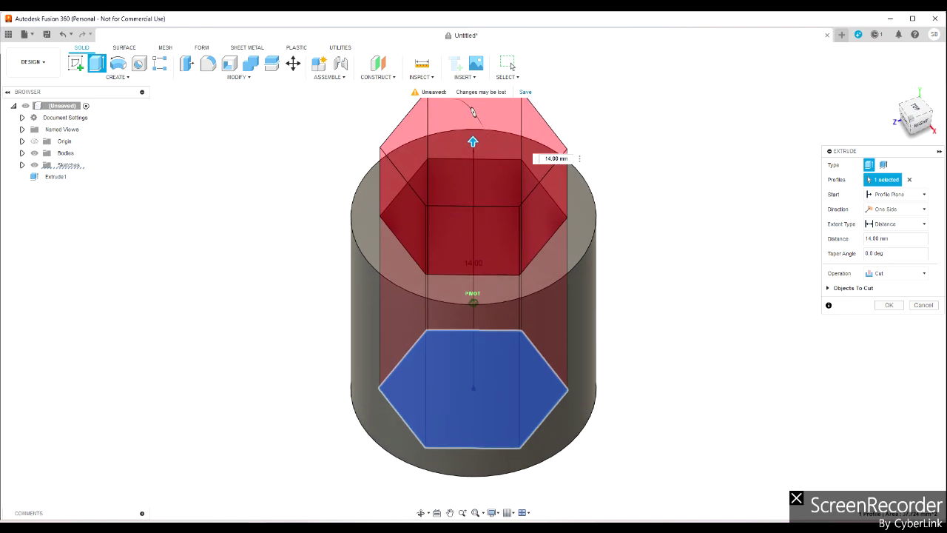
# Preview the Join and Intersect operations for the hexagon extrusion and switch it back to Cut
pyautogui.click(909, 274)
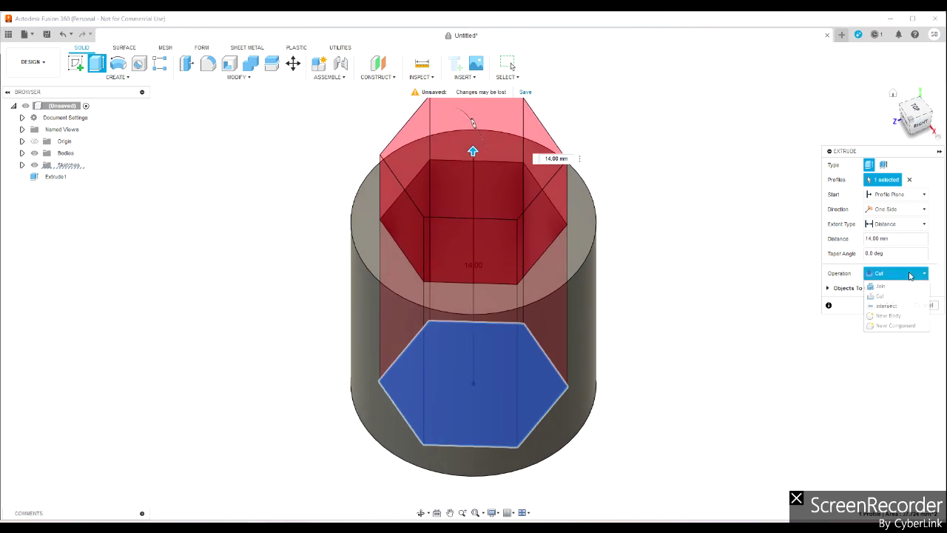
pyautogui.click(886, 287)
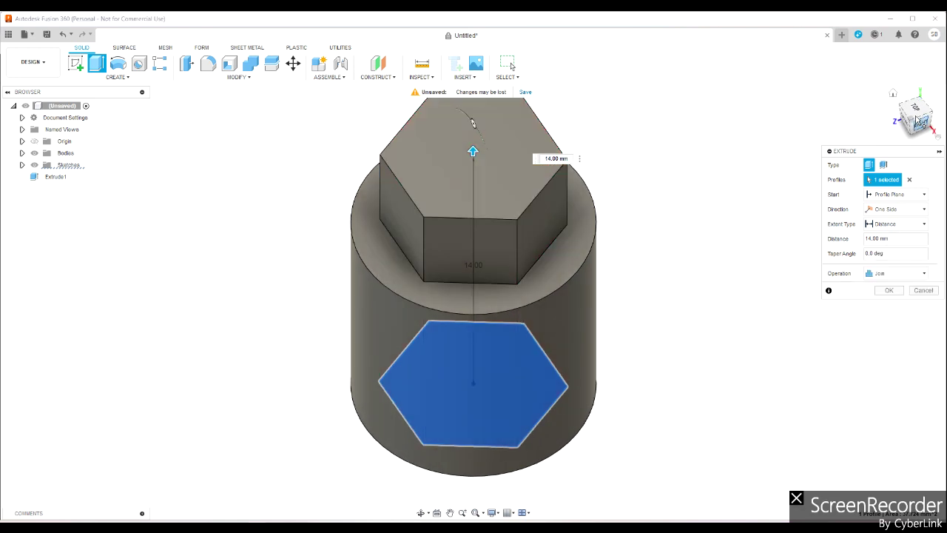
pyautogui.moveTo(917, 121)
pyautogui.mouseDown()
pyautogui.moveTo(926, 56)
pyautogui.moveTo(927, 125)
pyautogui.mouseUp()
pyautogui.click(898, 273)
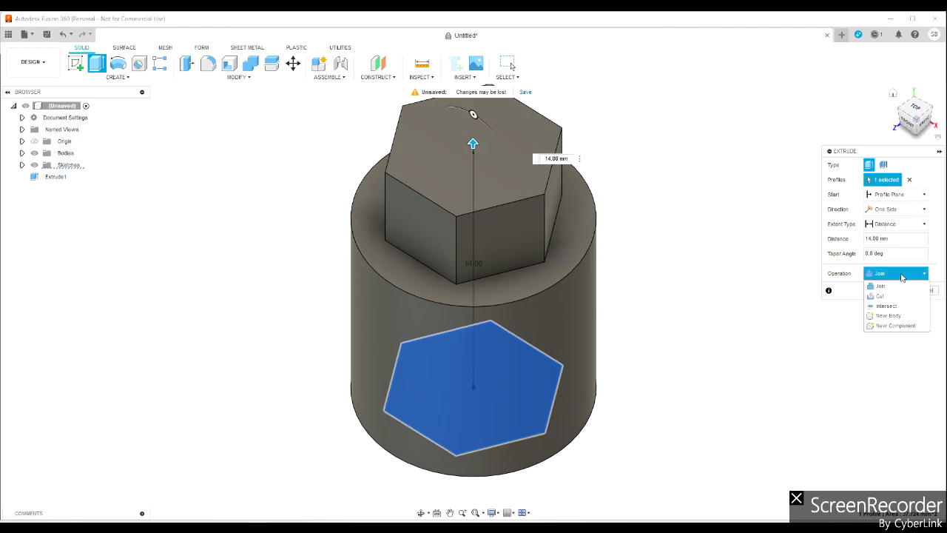
pyautogui.click(884, 306)
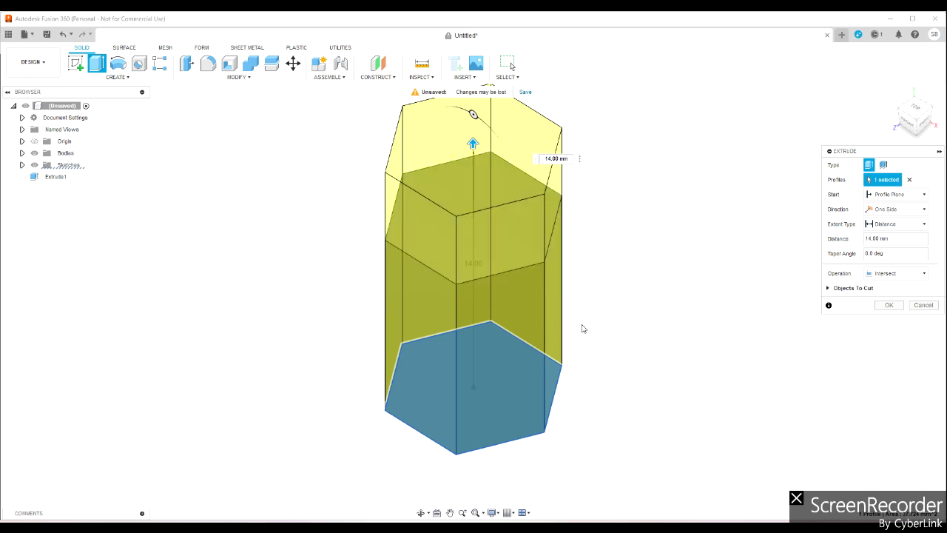
pyautogui.click(904, 273)
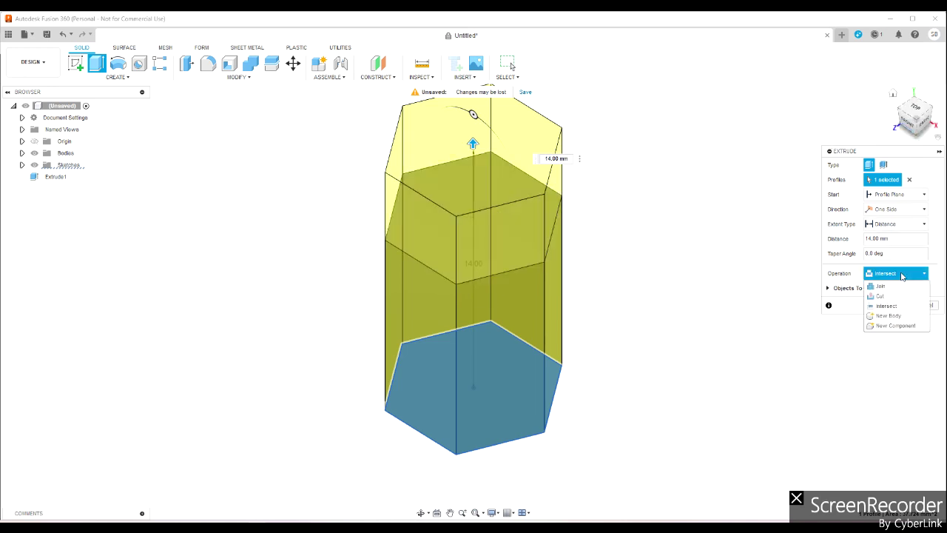
pyautogui.click(885, 297)
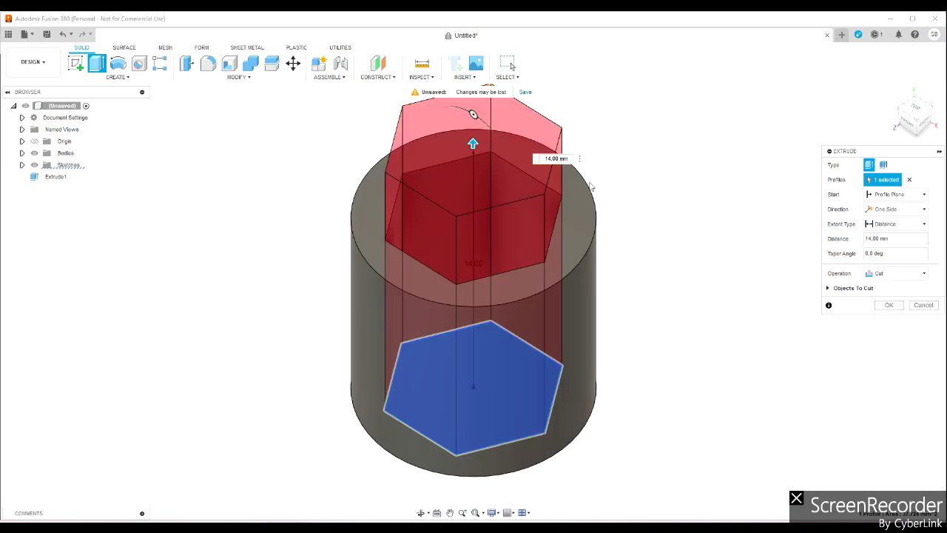
# Set the hexagon cut's extent to To Object, ending at the cylinder's top face, and complete the cut
pyautogui.moveTo(474, 144); pyautogui.dragTo(473, 169)
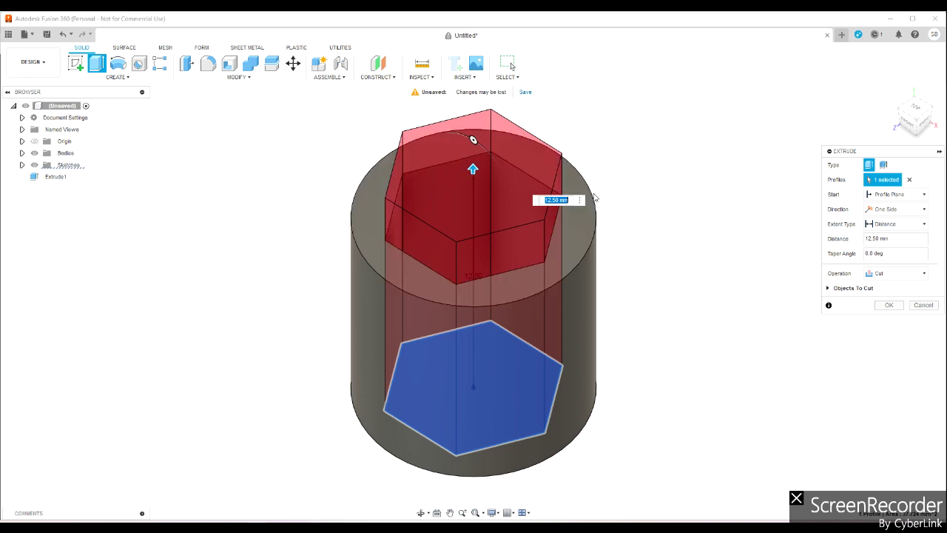
pyautogui.click(903, 228)
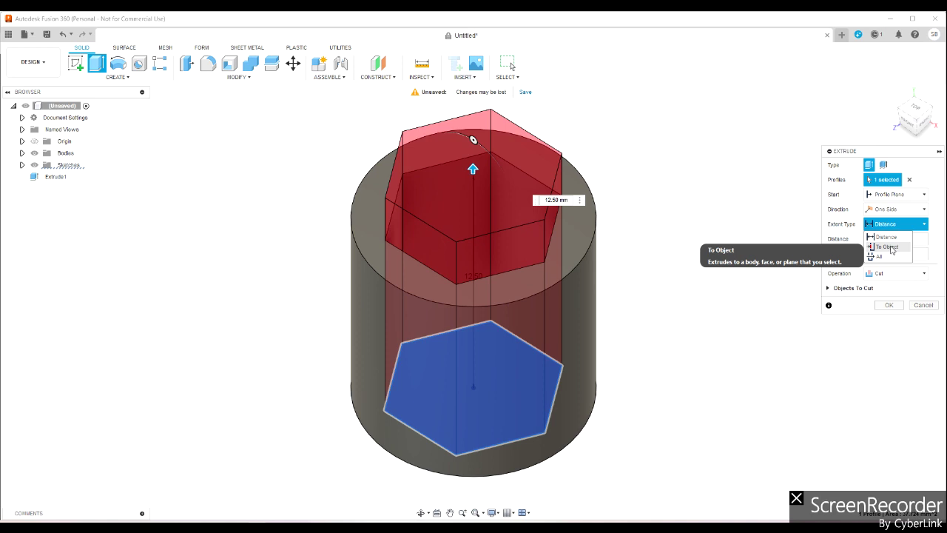
pyautogui.click(891, 250)
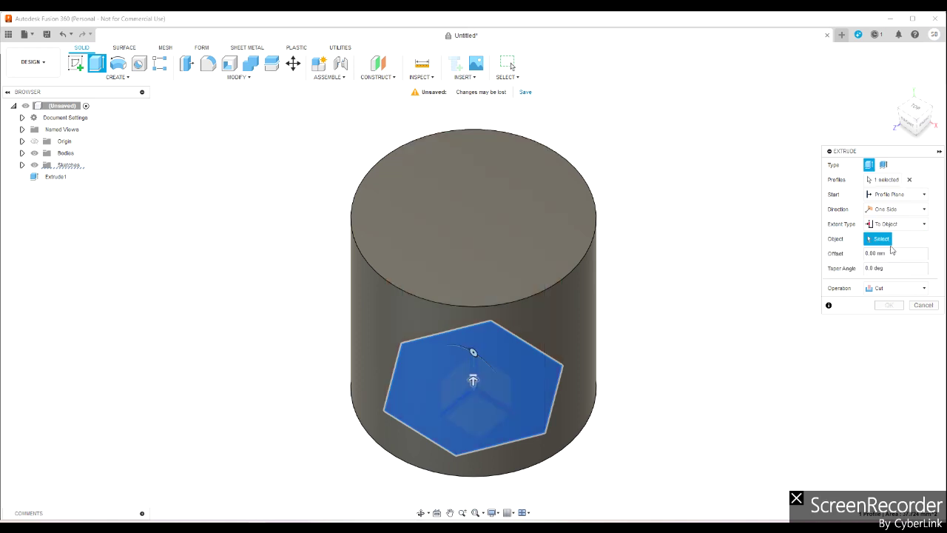
pyautogui.click(581, 224)
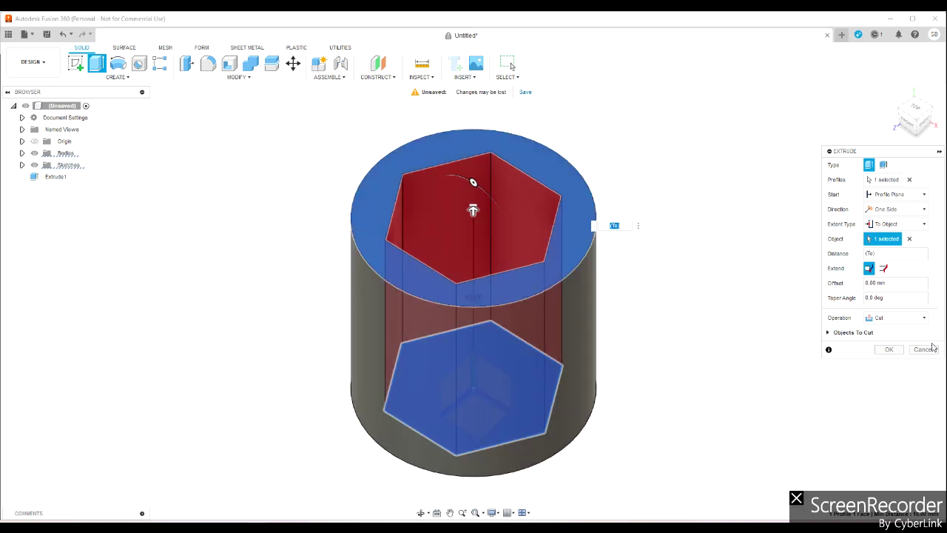
pyautogui.click(893, 350)
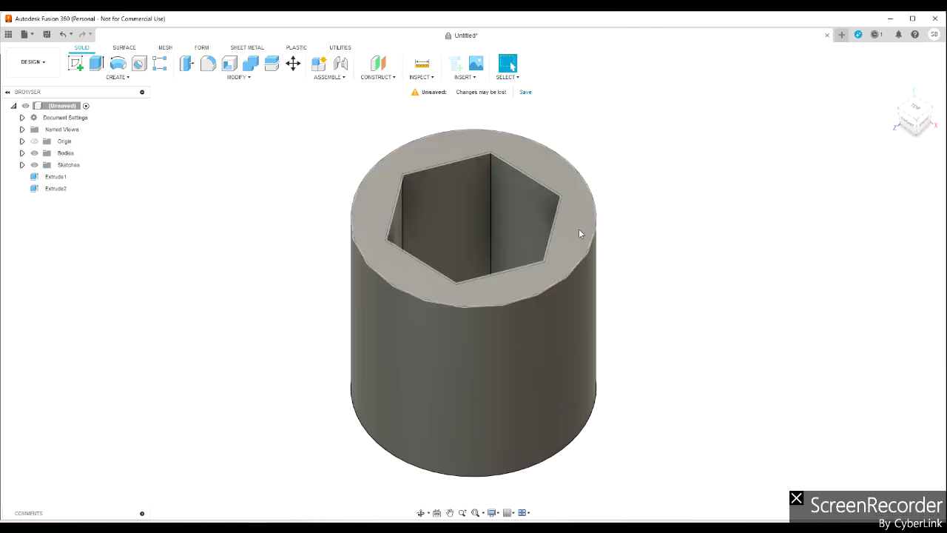
# Extrude the top ring face of the body upward by 1 mm, joined to the existing body
pyautogui.click(21, 152)
pyautogui.click(71, 164)
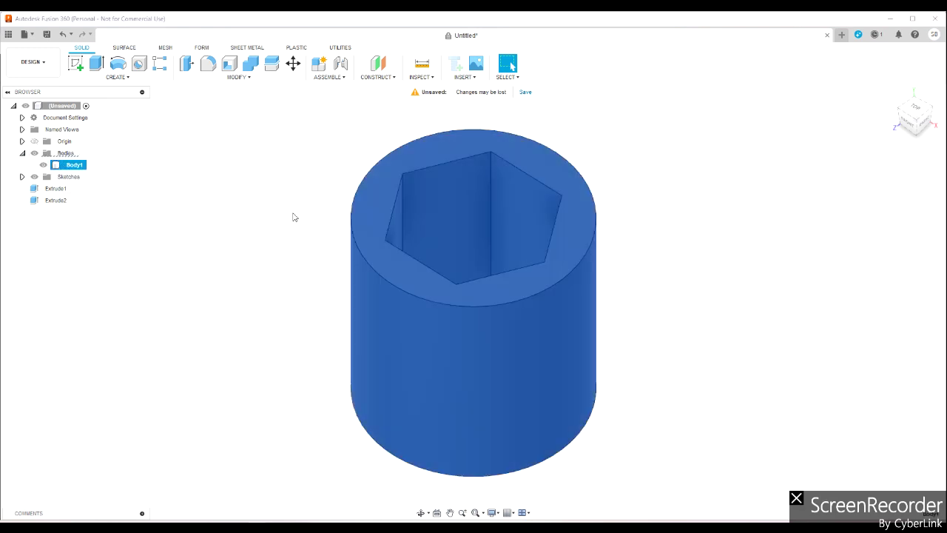
pyautogui.click(368, 207)
pyautogui.rightClick(368, 207)
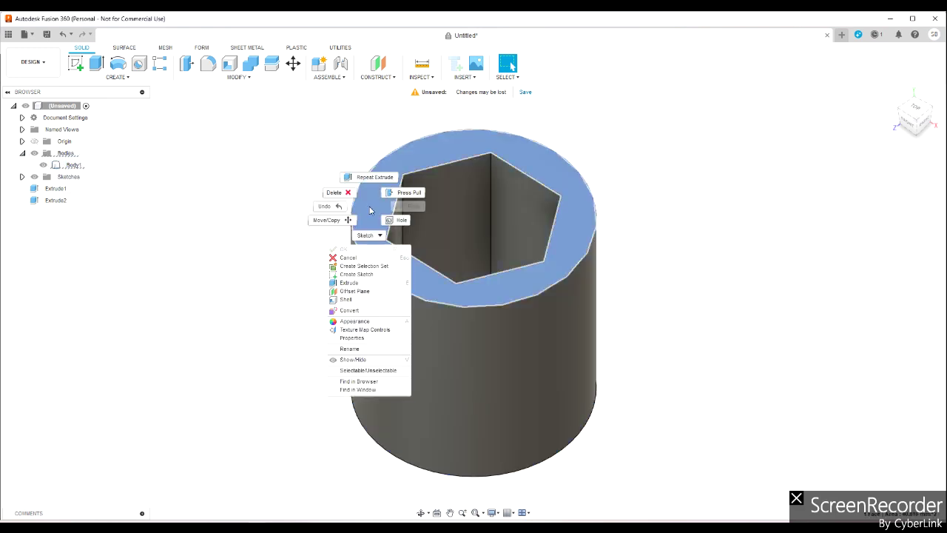
pyautogui.click(349, 282)
pyautogui.moveTo(367, 200); pyautogui.dragTo(368, 151)
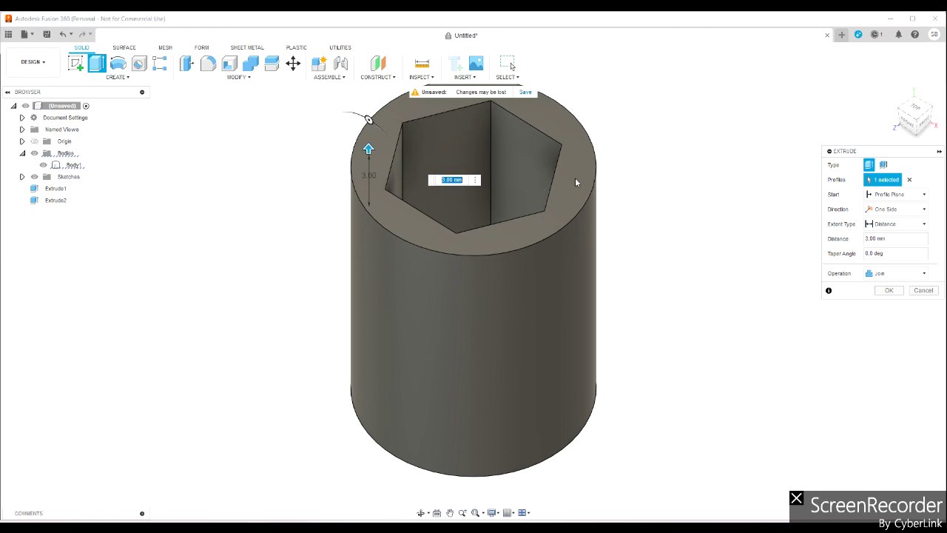
pyautogui.moveTo(369, 149); pyautogui.dragTo(369, 186)
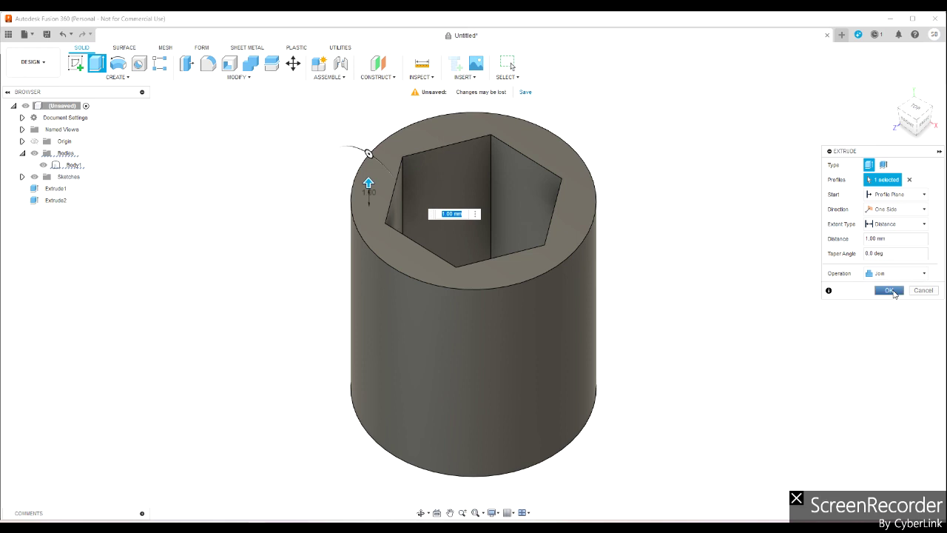
pyautogui.click(889, 290)
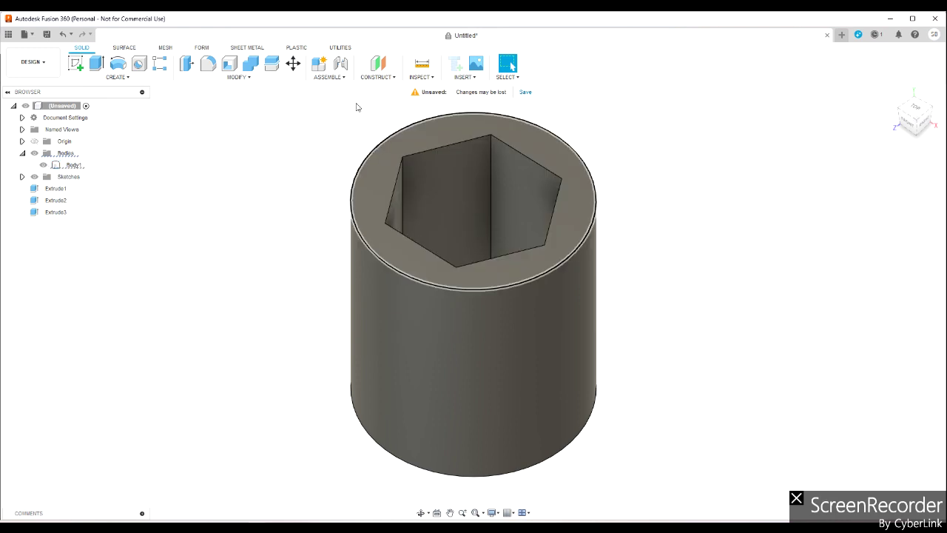
# Send the finished body for 3D printing to Cura as a binary STL in millimetres with medium refinement
pyautogui.click(28, 36)
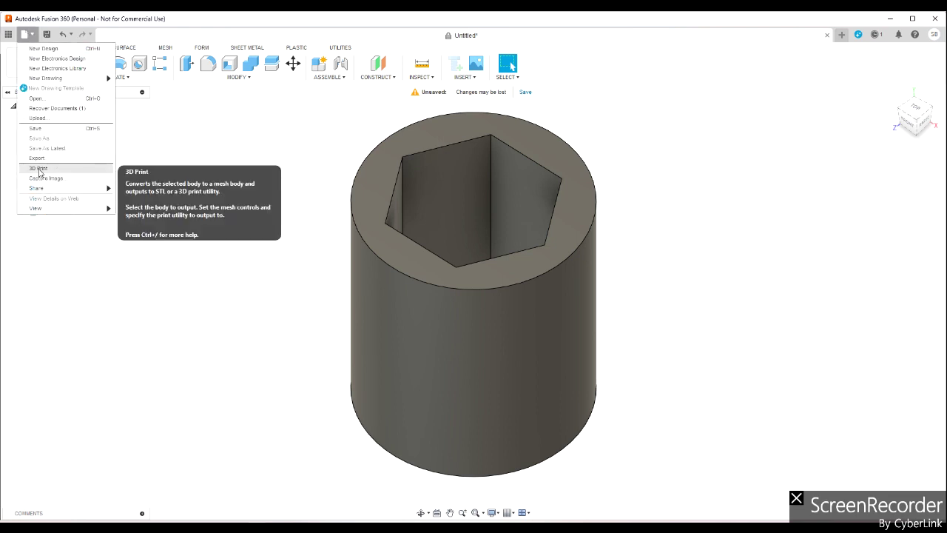
pyautogui.click(41, 171)
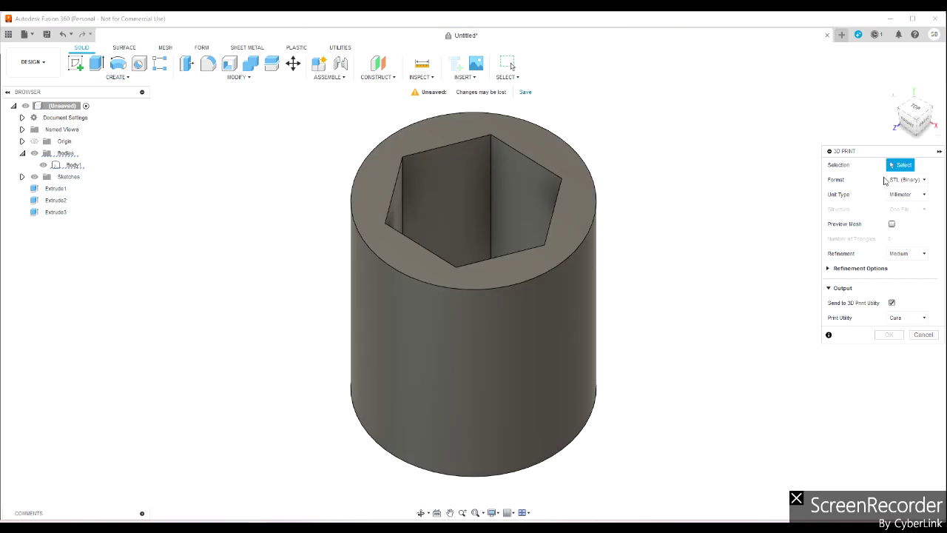
pyautogui.click(580, 226)
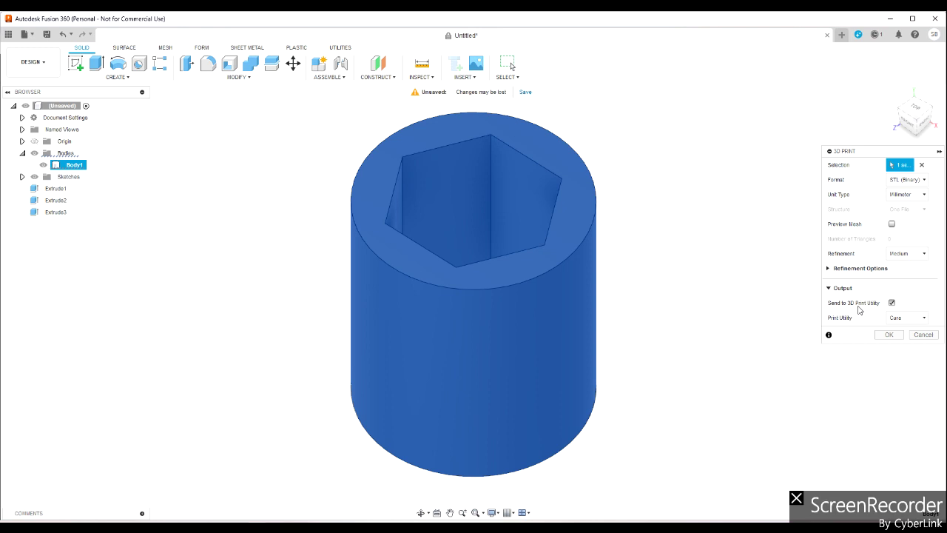
pyautogui.click(888, 335)
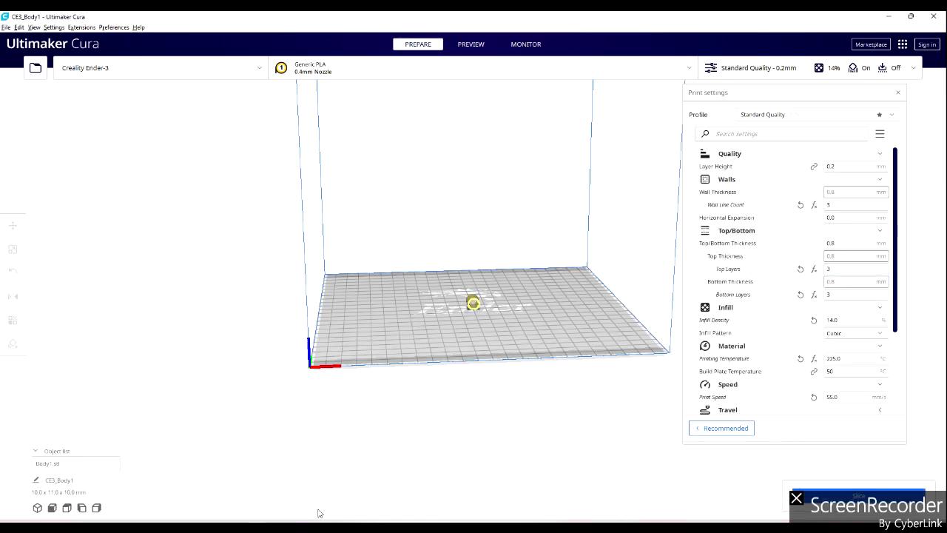
pyautogui.hotkey('alt', 'Tab')
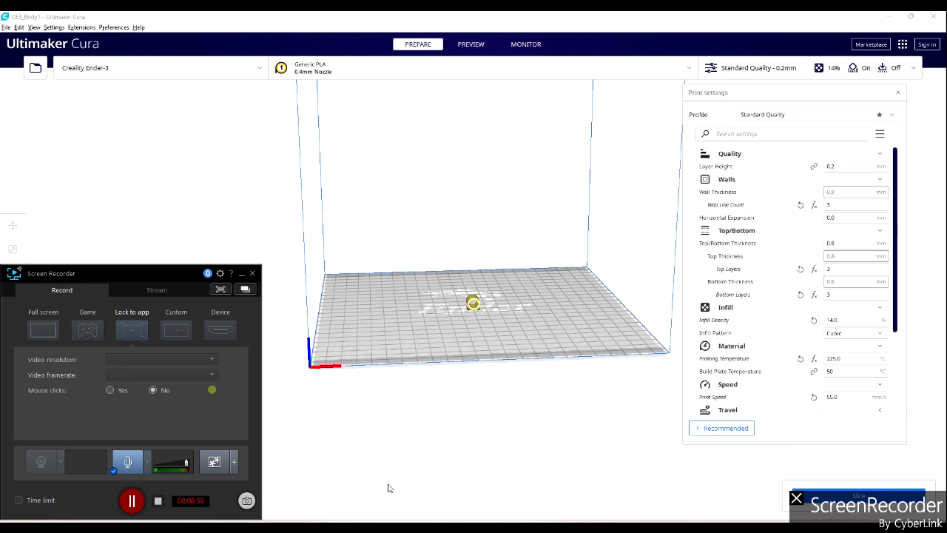
pyautogui.click(159, 501)
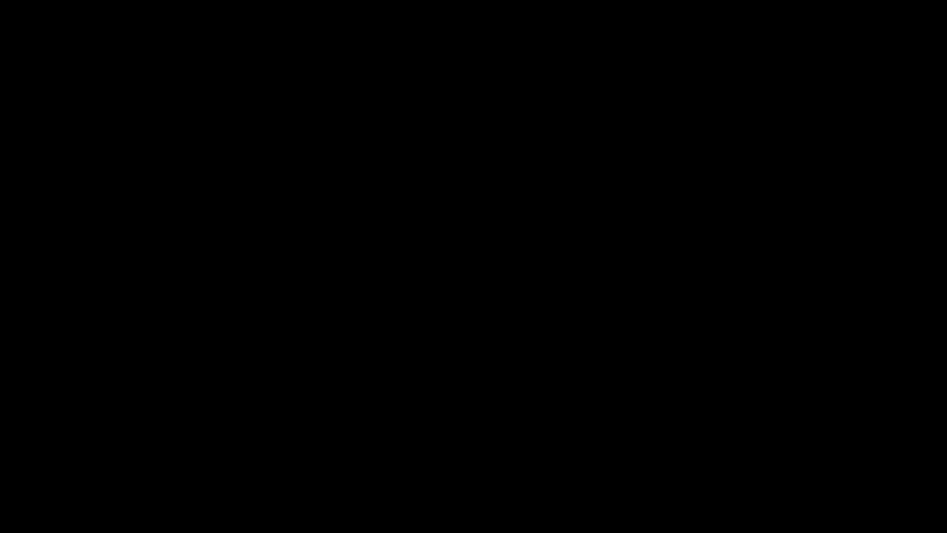